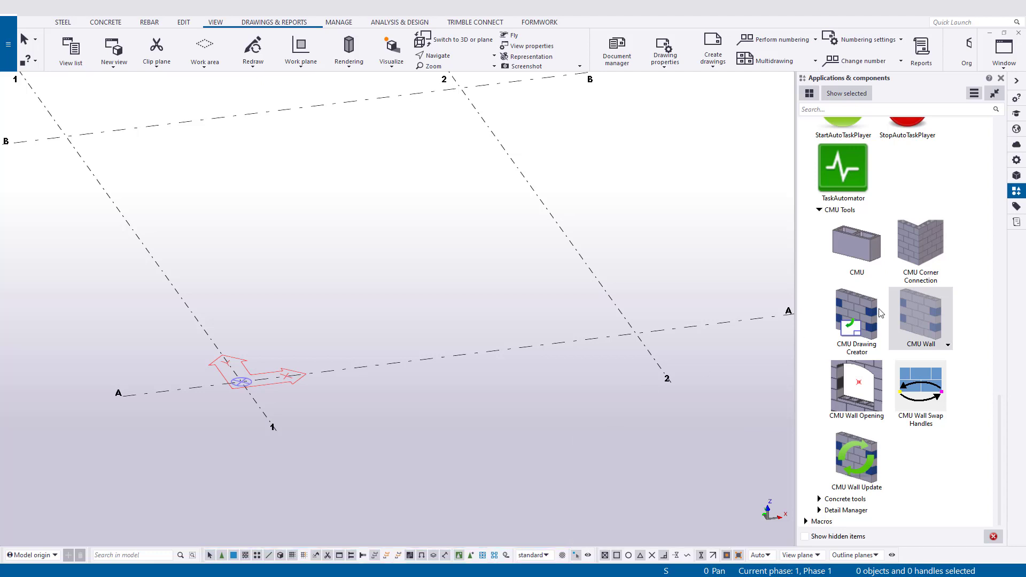
Place a CMU wall along grid A from A/1 to A/2
left_click(922, 316)
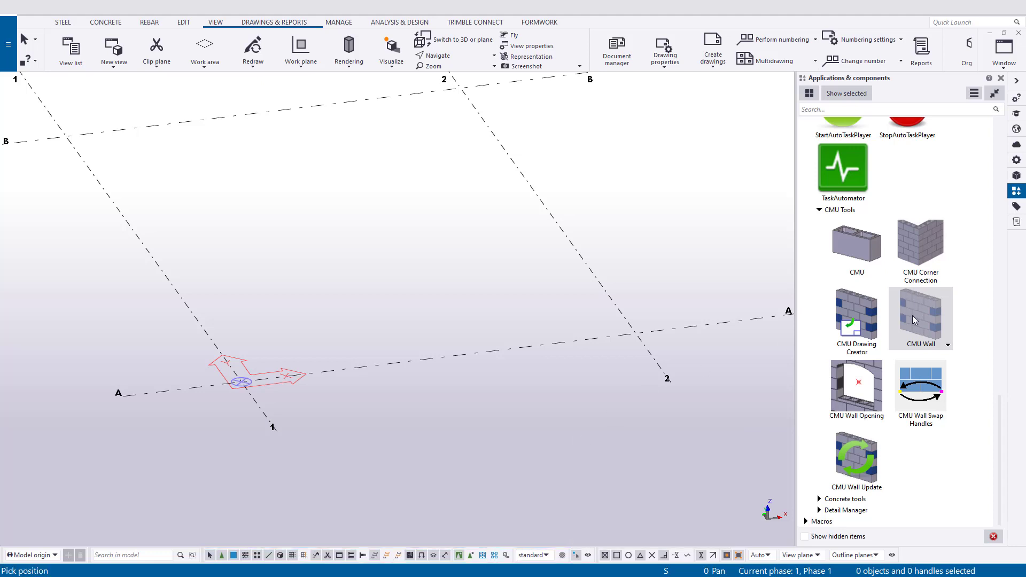
left_click(241, 382)
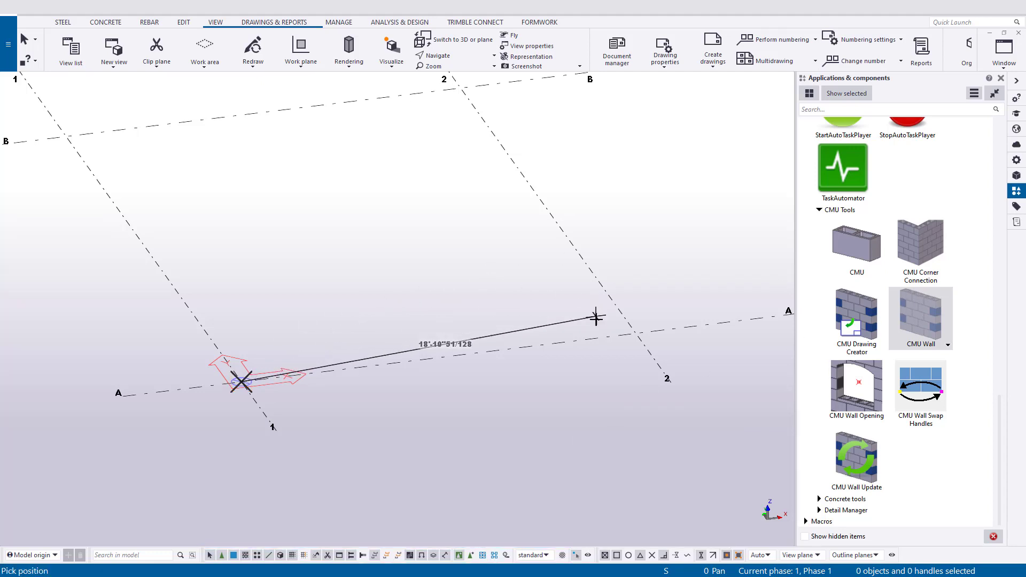
left_click(635, 336)
right_click(571, 397)
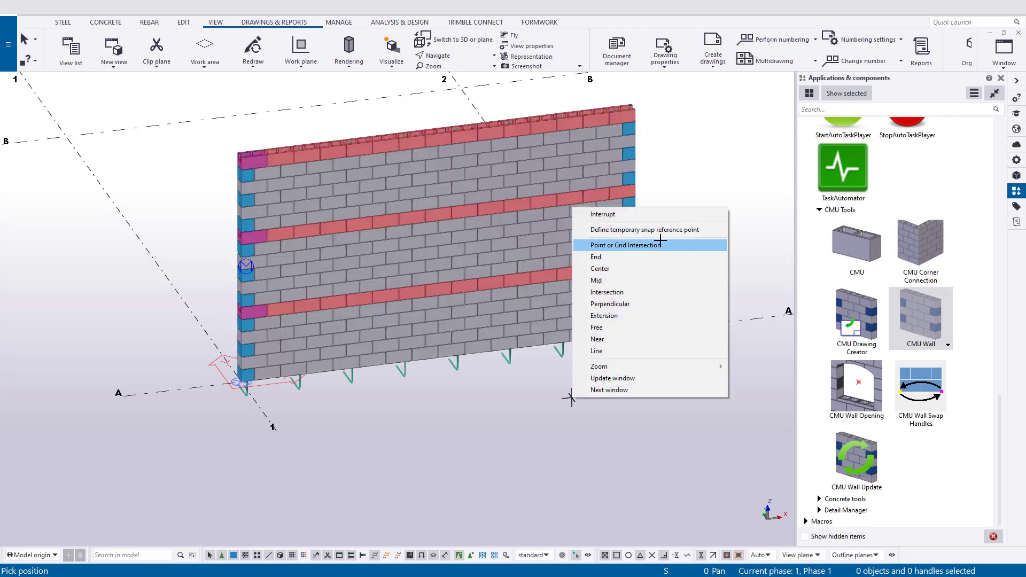
left_click(601, 212)
Change the wall height from 12'-0" to 10'-0"
left_click(387, 255)
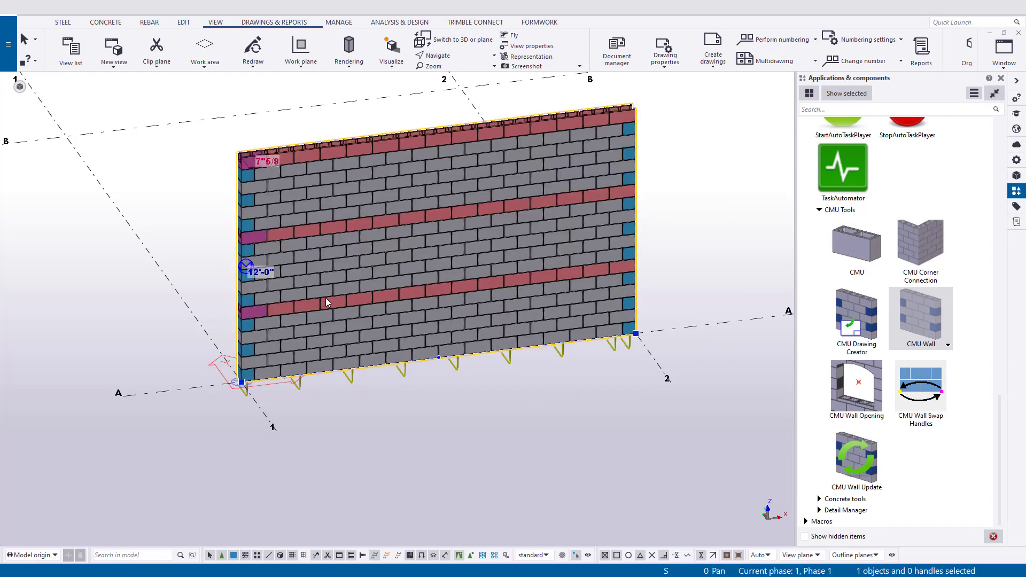
scroll(287, 301, "up", 2)
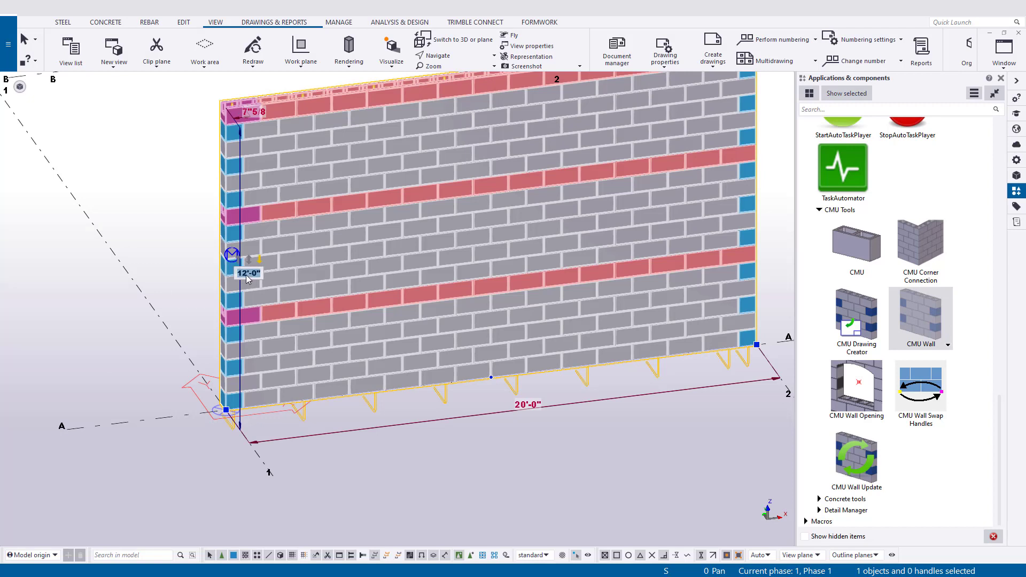
left_click(247, 276)
key("Return")
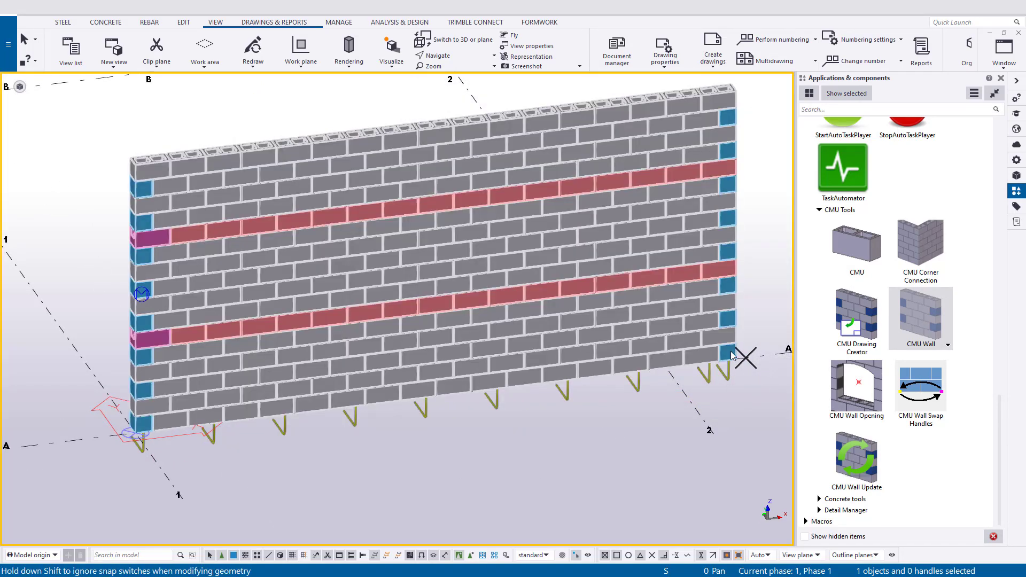
Drag the wall's end corner straight along grid A to shorten it
left_click(747, 361)
left_click(747, 359)
scroll(738, 343, "up", 3)
middle_click_drag(738, 344, 578, 318)
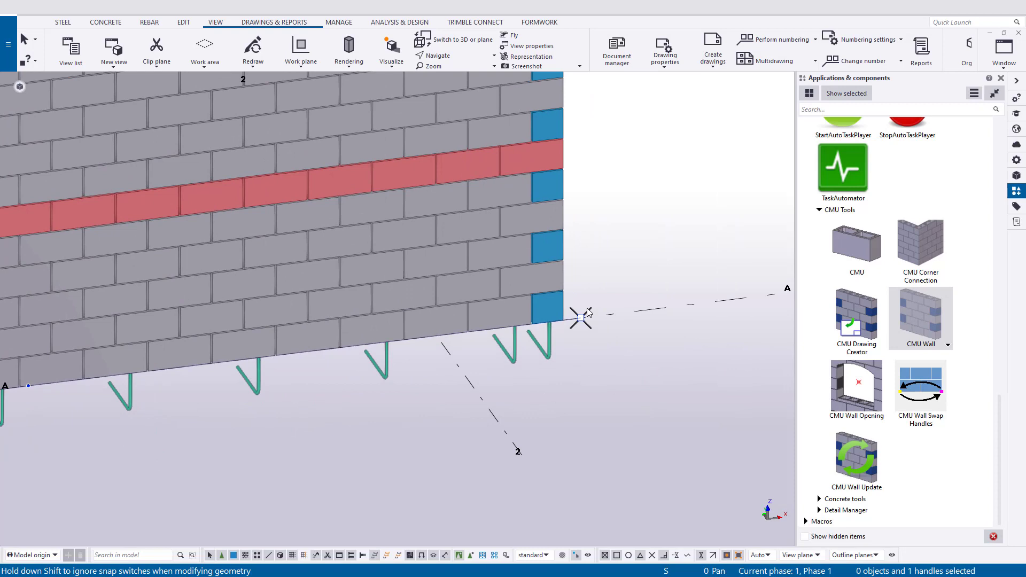
key("o")
left_click_drag(582, 320, 485, 311)
scroll(447, 355, "up", 3)
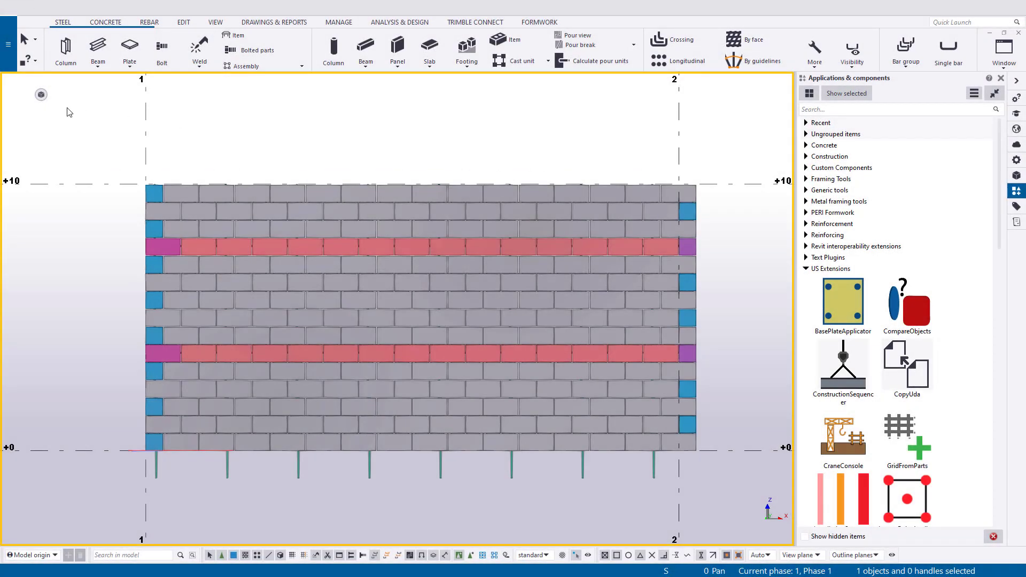
mouse_move(43, 104)
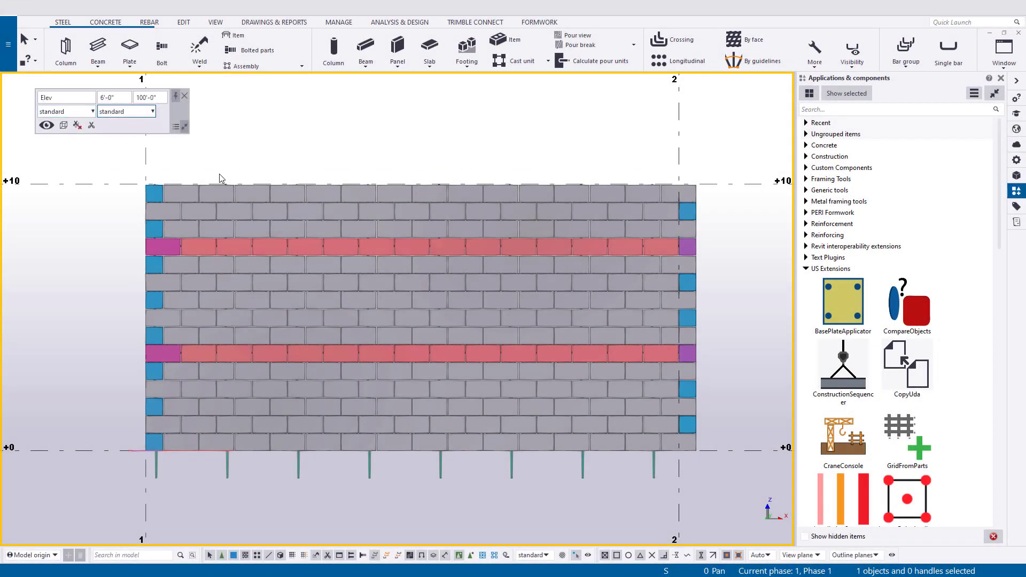
left_click(223, 199)
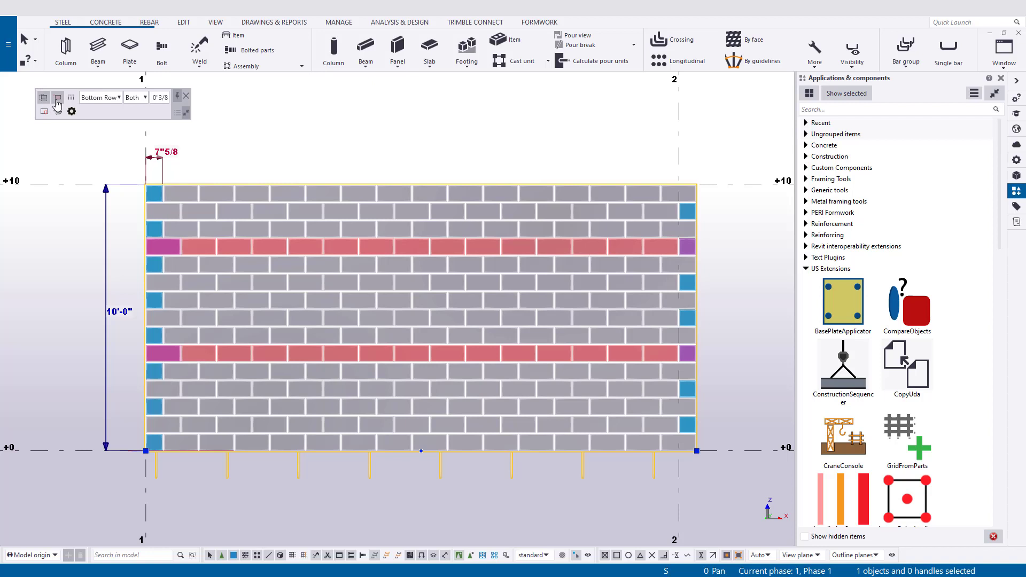
left_click(57, 99)
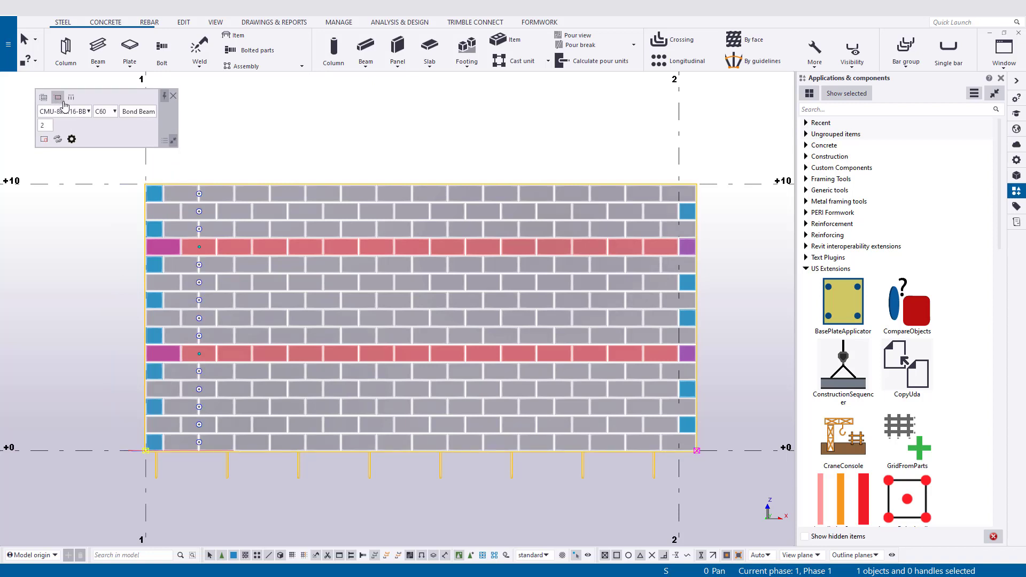
left_click(72, 98)
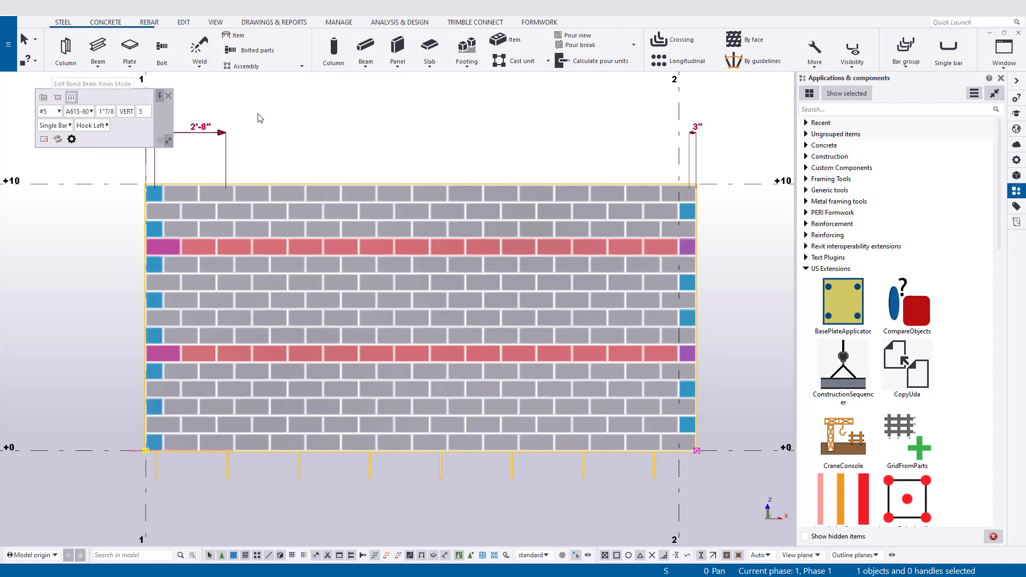
left_click(269, 131)
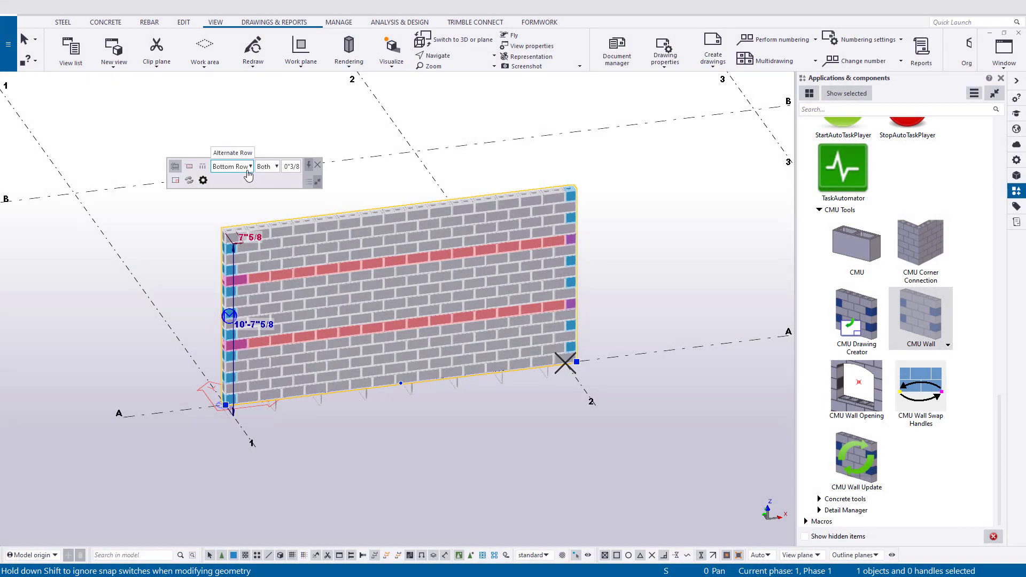
Set the course pattern to Second Row at the Start End with a 3/4 offset
left_click(249, 167)
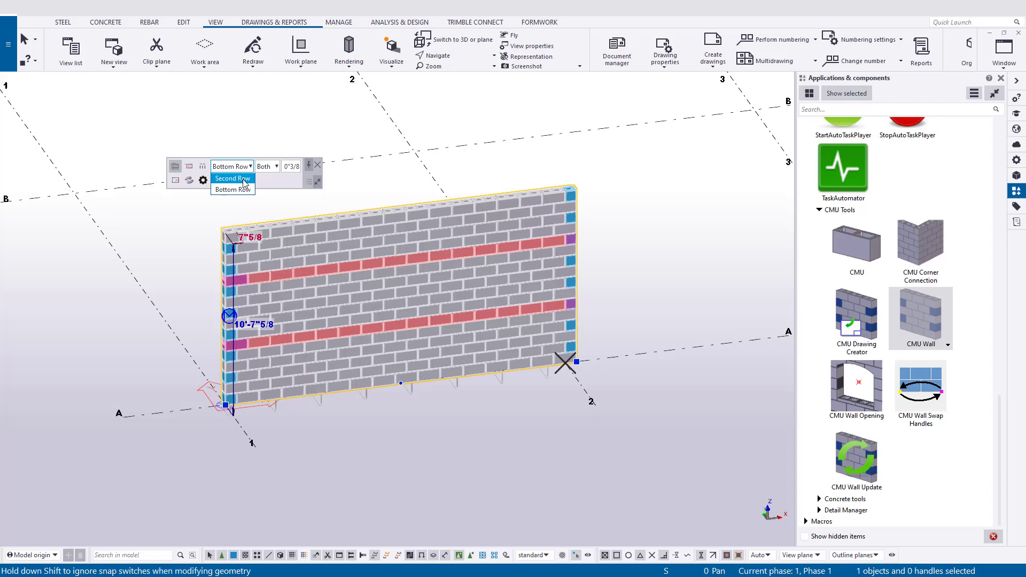
left_click(233, 185)
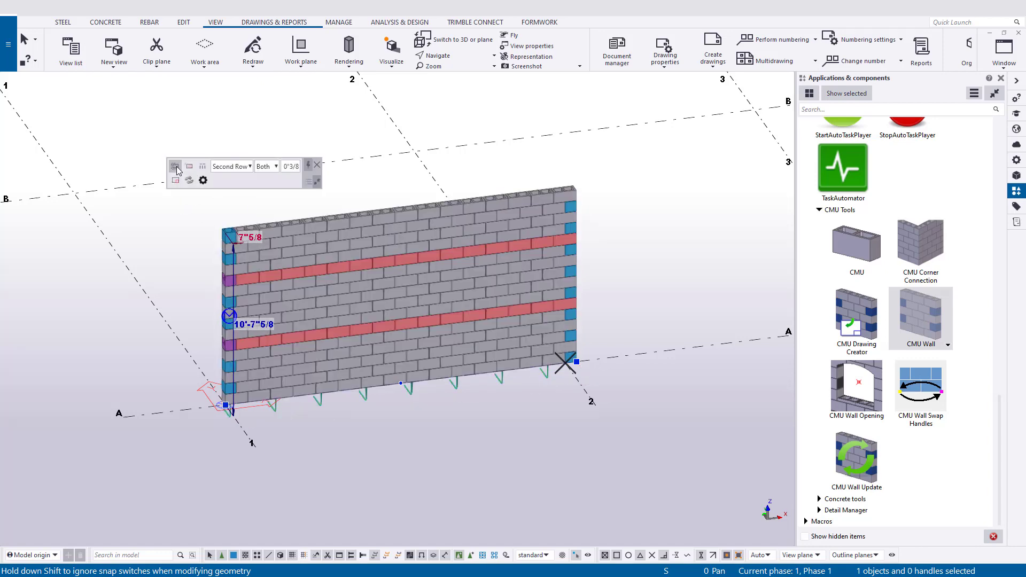
left_click(275, 168)
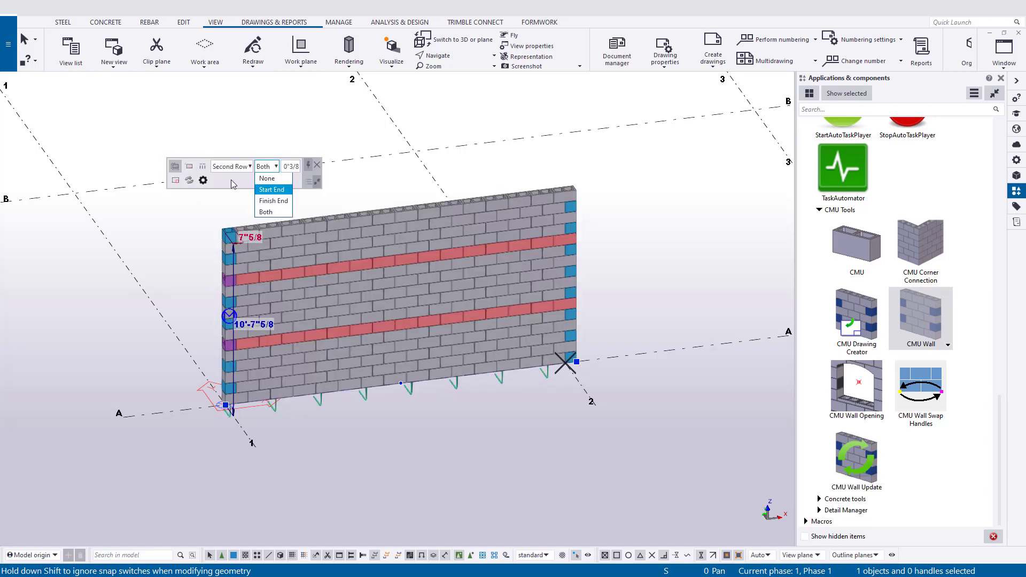
left_click(272, 189)
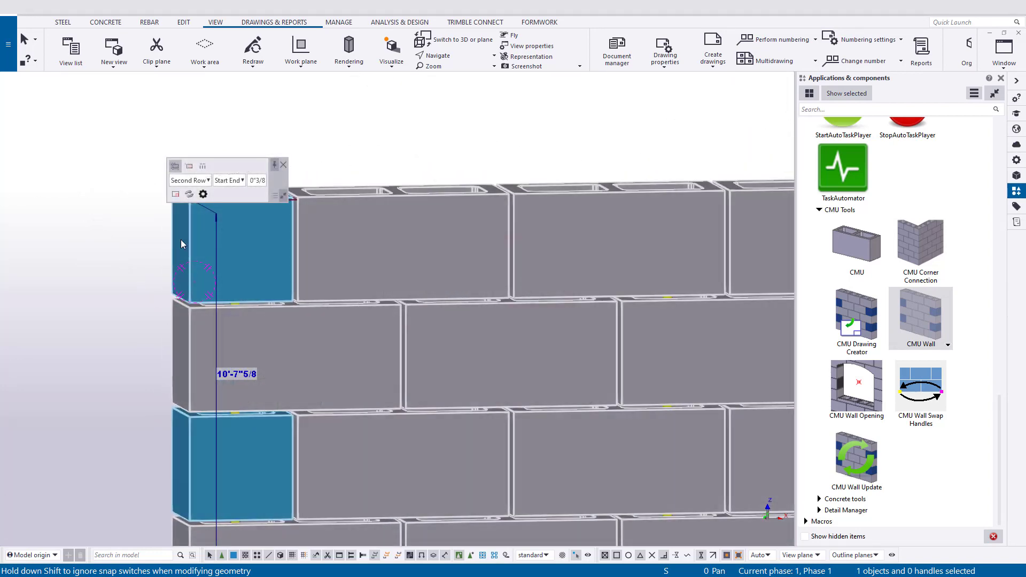
double_click(256, 180)
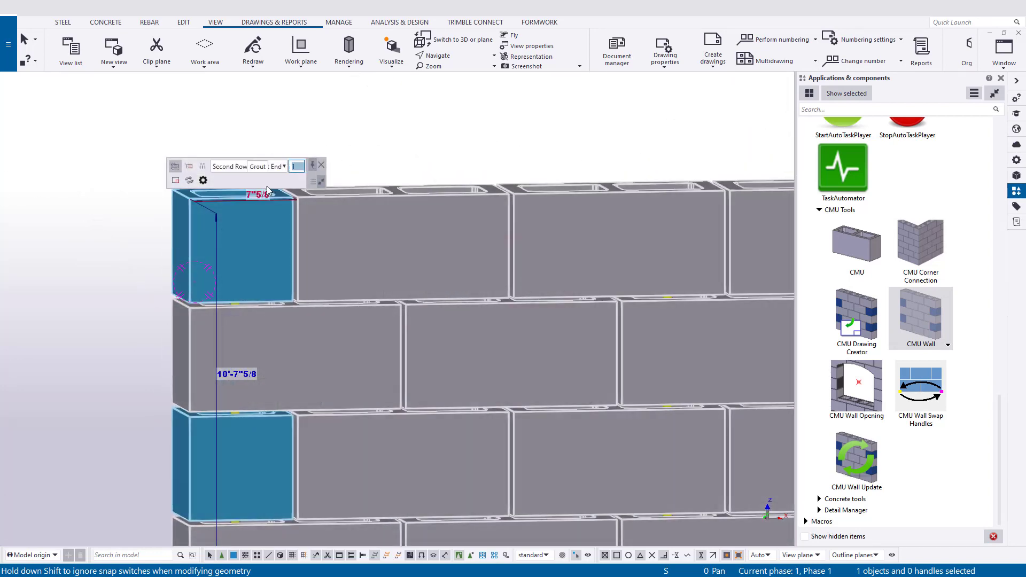
type("3/4")
key("Return")
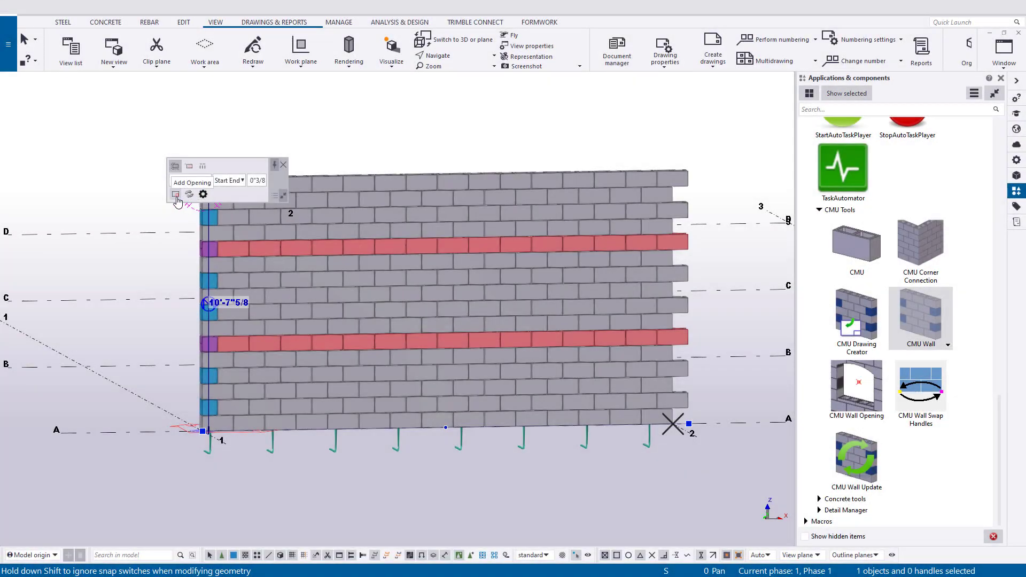
Add an opening to the wall with its corner on the lower bond beam
left_click(177, 199)
scroll(339, 328, "up", 3)
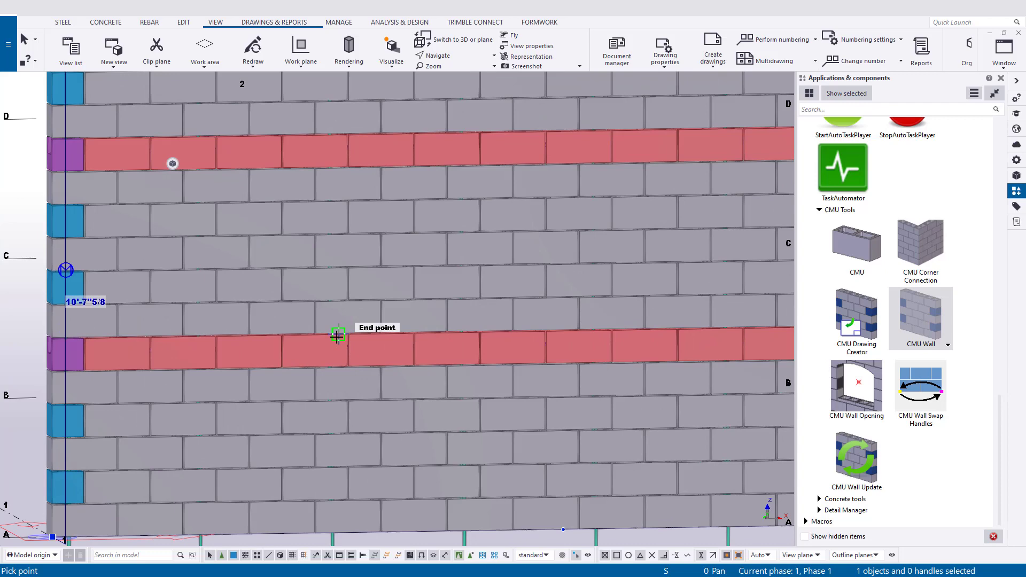
left_click(313, 335)
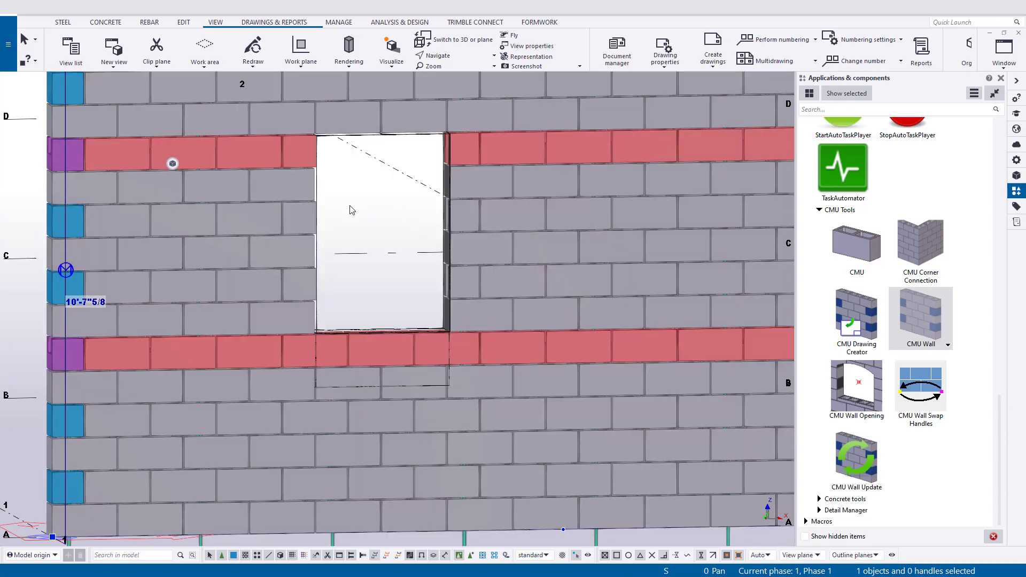
scroll(350, 210, "down", 2)
right_click(360, 216)
left_click(398, 223)
Move the opening by its lower-left corner to the midpoint snap
scroll(407, 235, "up", 4)
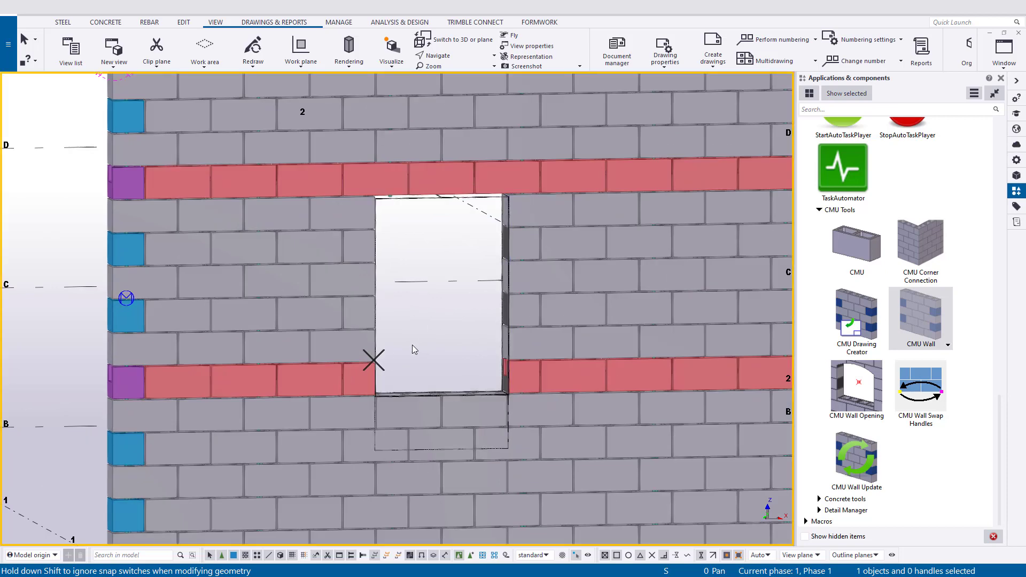
scroll(416, 374, "up", 2)
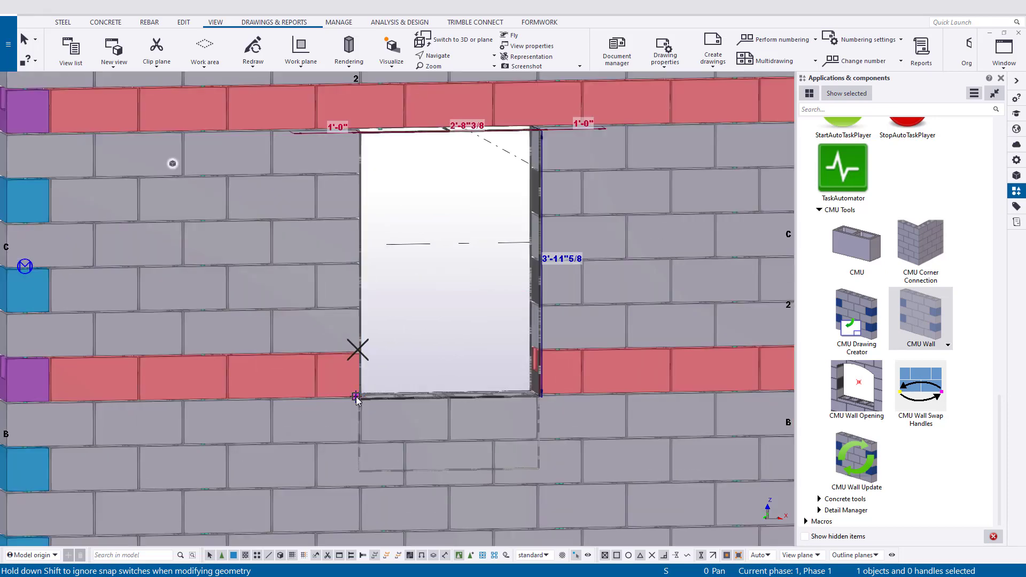
left_click_drag(357, 397, 446, 396)
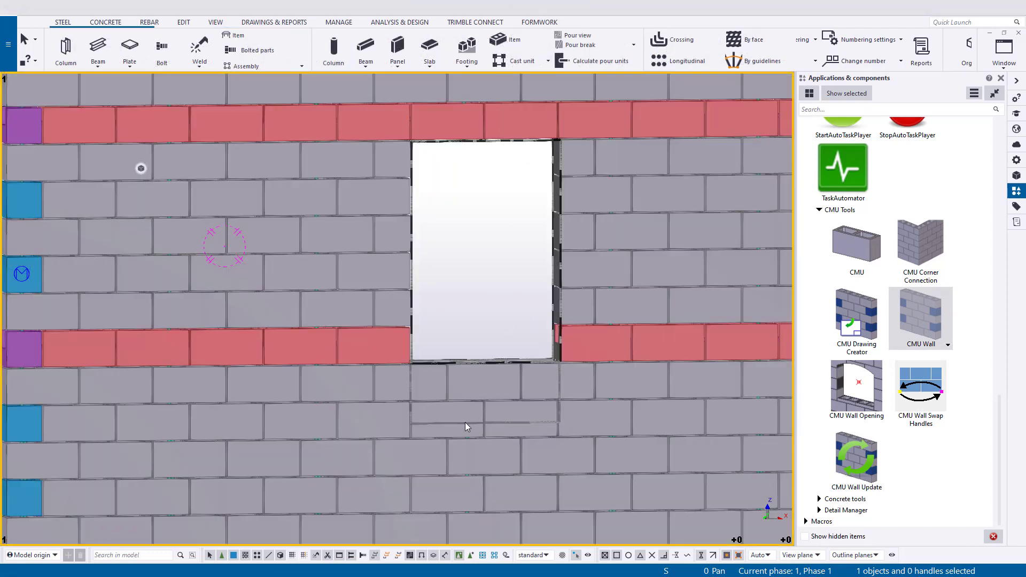
Change the opening height from 3'-11 5/8" to 4'-6"
left_click(436, 216)
left_click(141, 168)
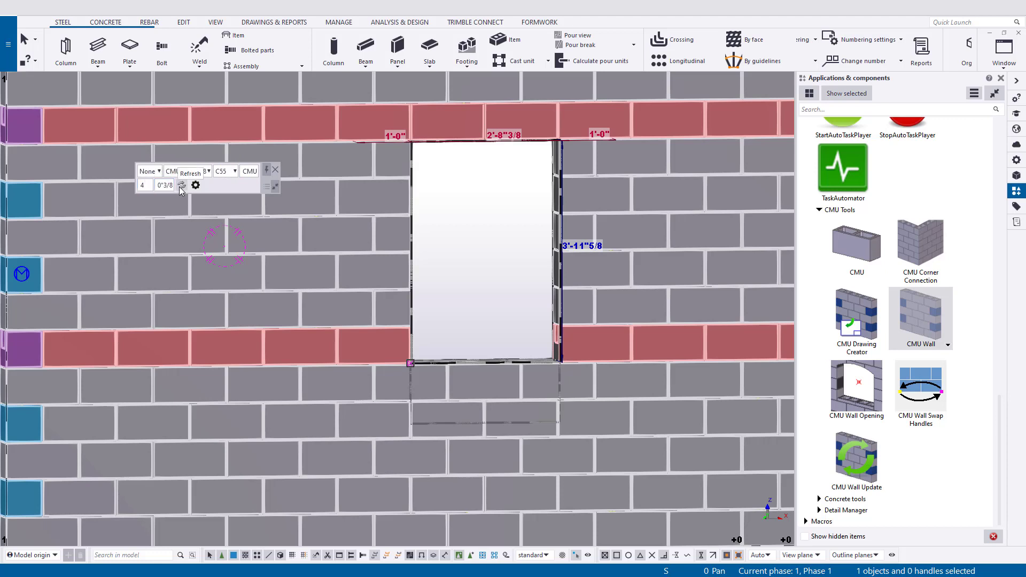
scroll(458, 275, "up", 2)
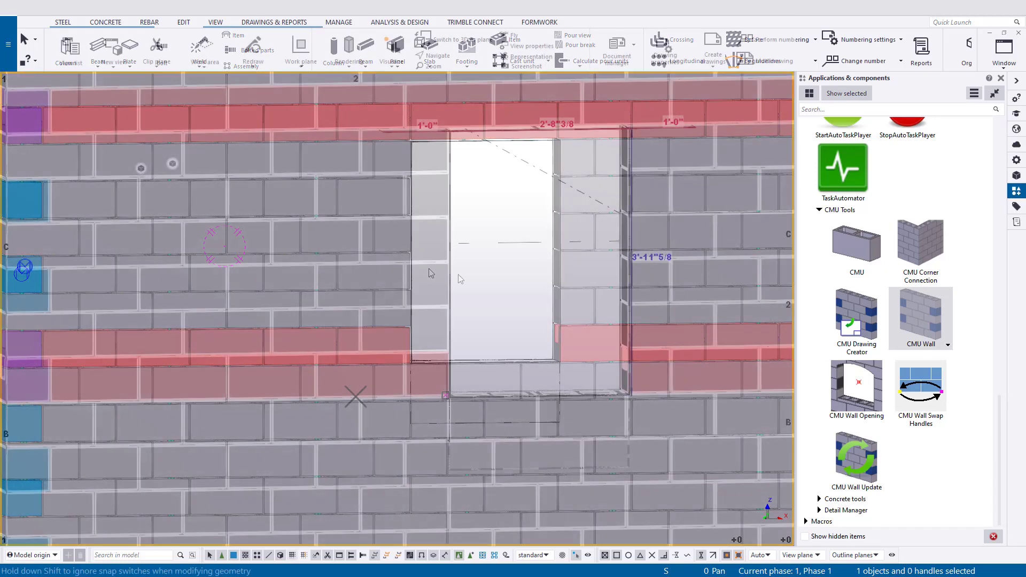
left_click(660, 257)
type("4")
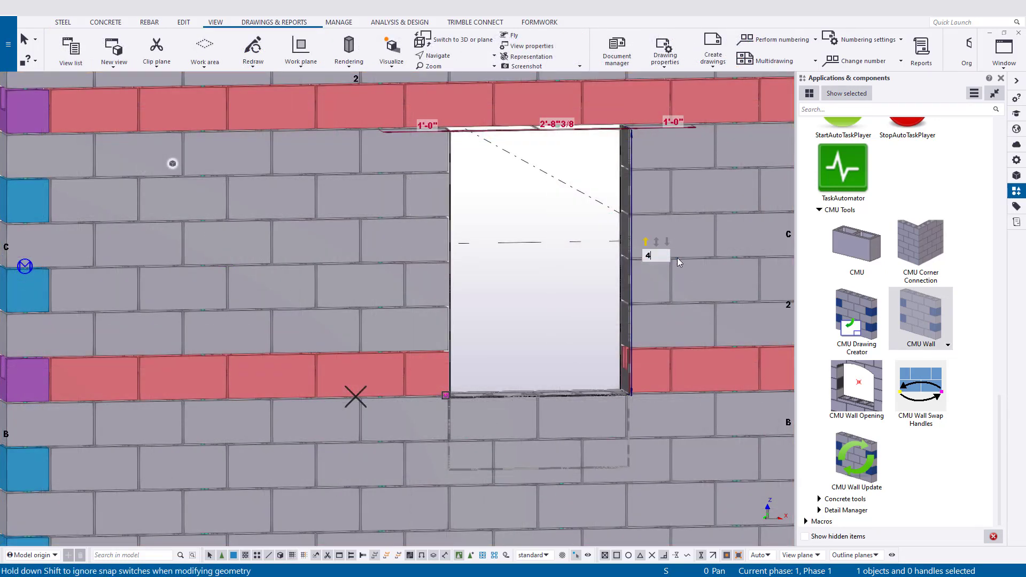
type("'-6")
key("Return")
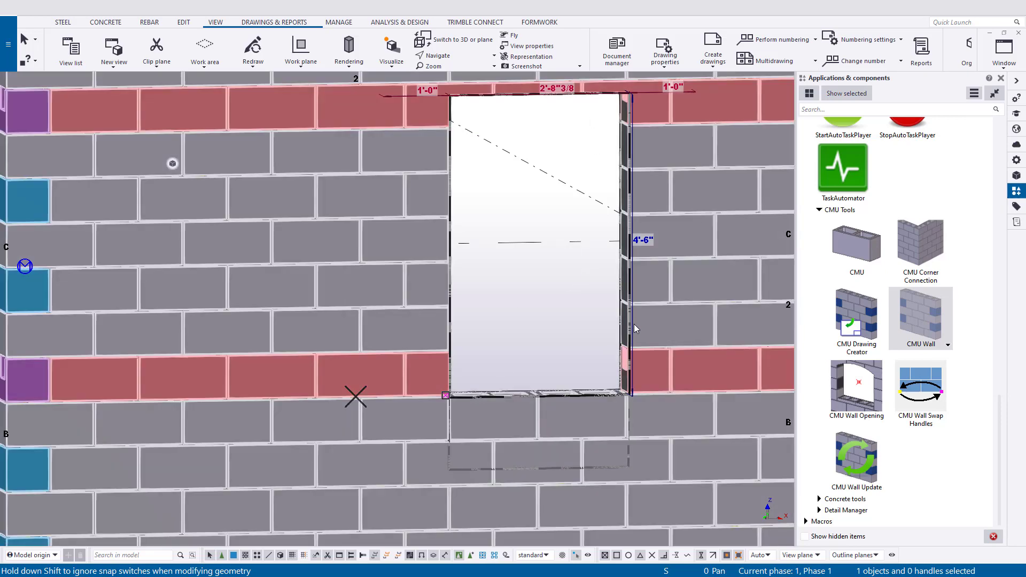
scroll(631, 333, "up", 2)
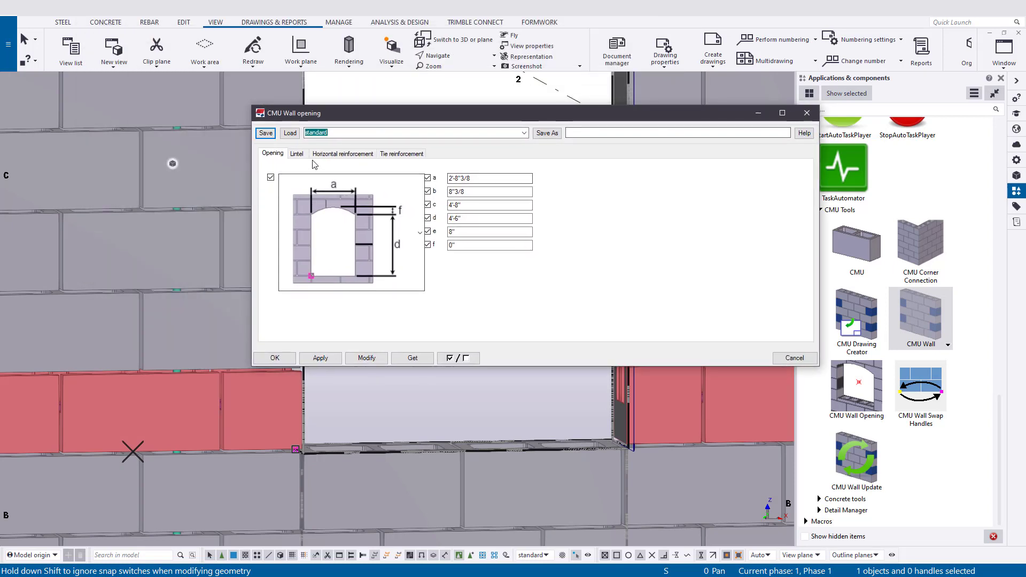
Review the opening's lintel, horizontal and tie reinforcement tabs, then close the dialog
left_click(297, 154)
left_click(357, 153)
left_click(402, 154)
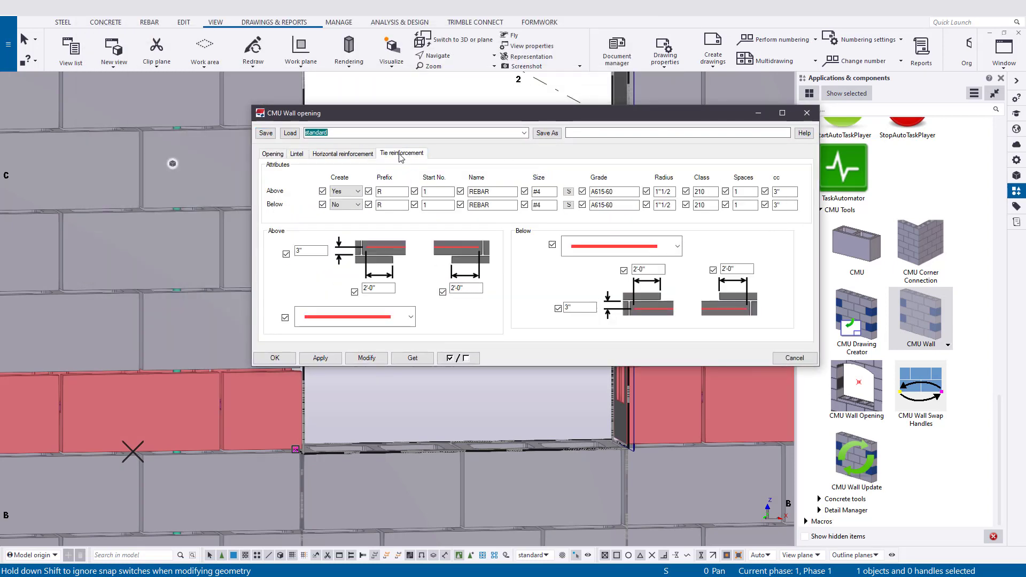
left_click(454, 154)
left_click(807, 113)
scroll(493, 283, "down", 2)
scroll(210, 314, "down", 3)
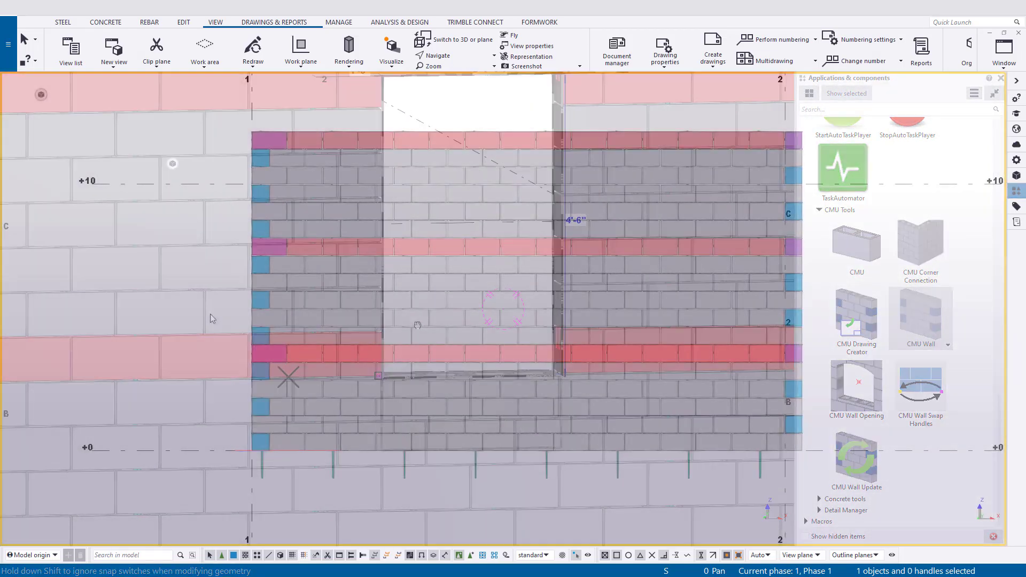
In Edit Bond Beam Rows mode, keep C60 and change the value 2 to 4
left_click(330, 198)
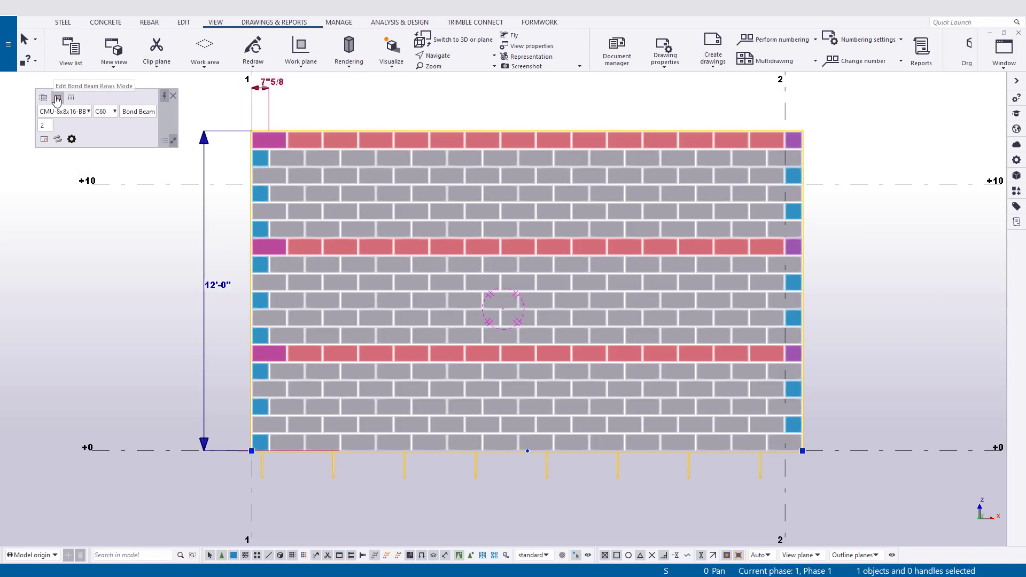
left_click(58, 97)
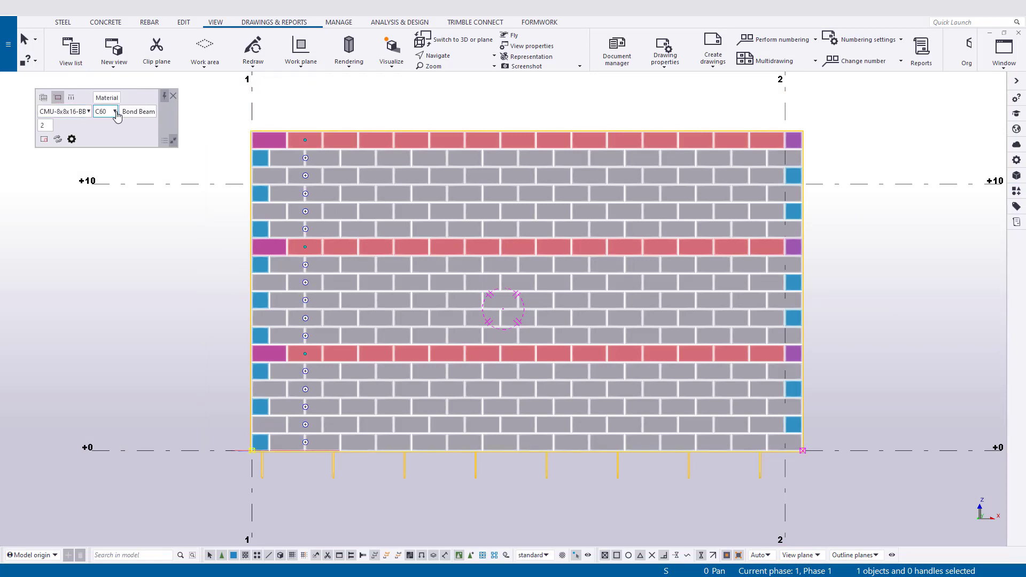
left_click(115, 112)
left_click(116, 112)
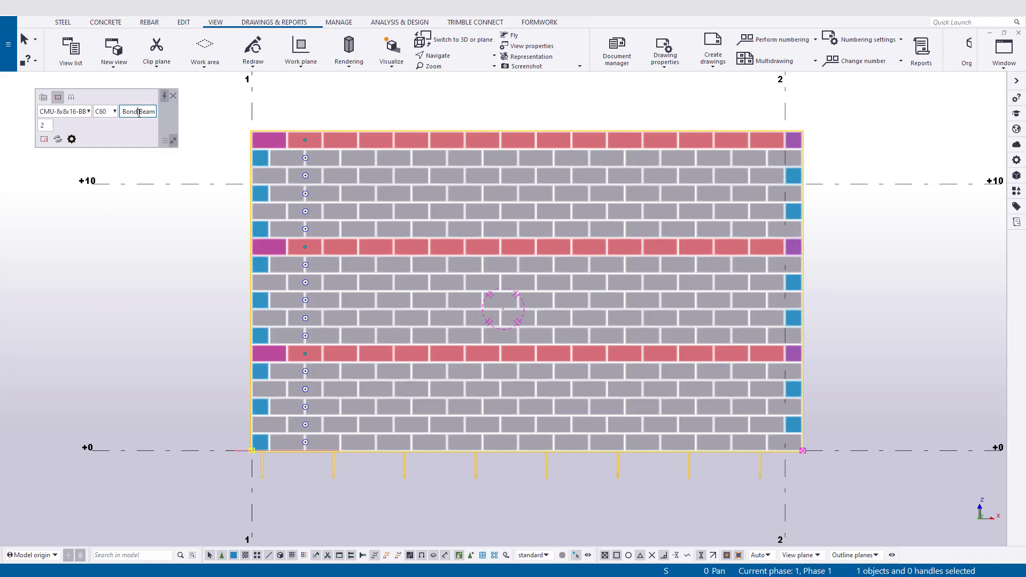
key("Tab")
type("4")
key("Escape")
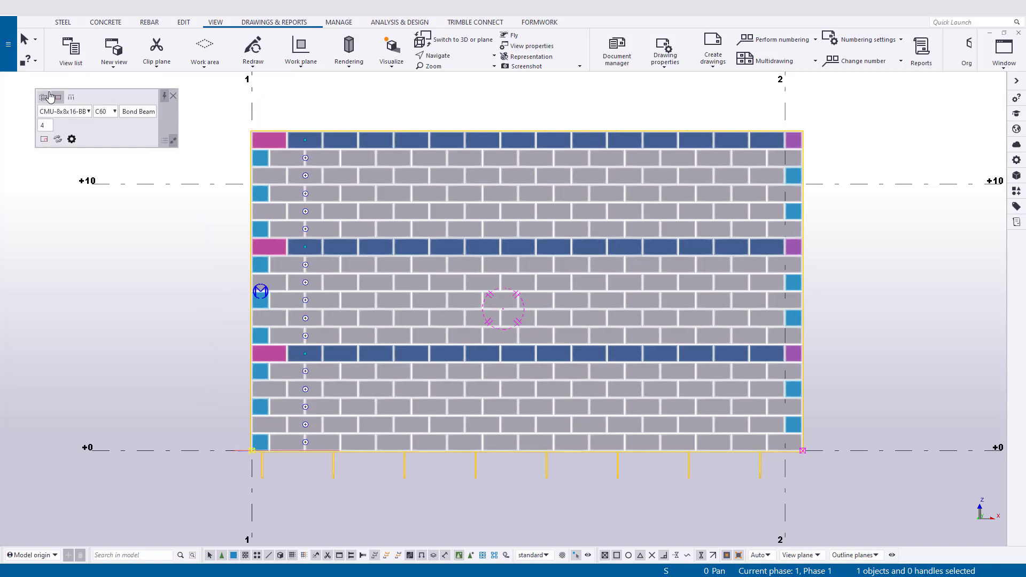
Delete the unwanted middle bond beam row from the wall
scroll(316, 269, "up", 3)
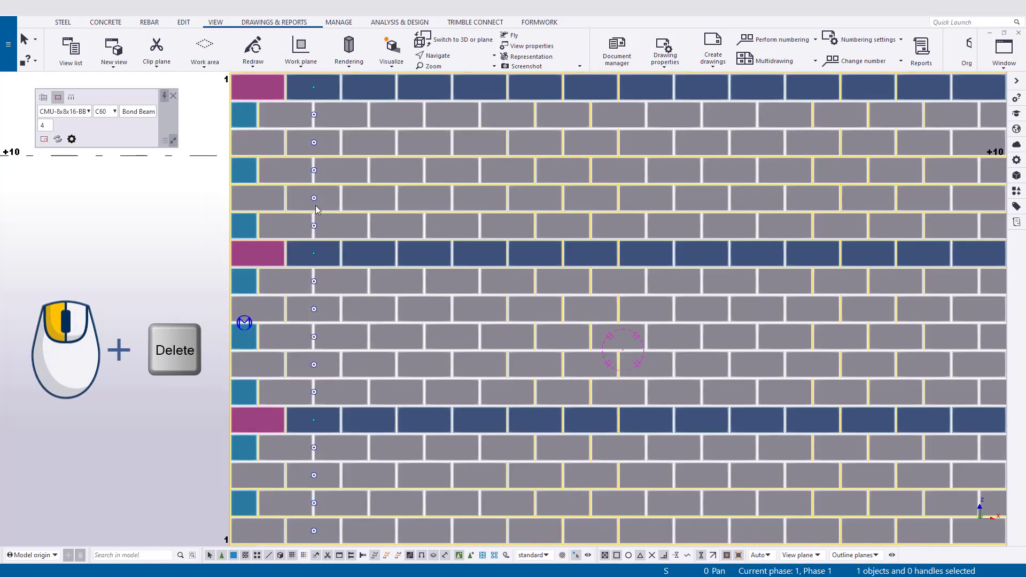
left_click(313, 173)
key("Delete")
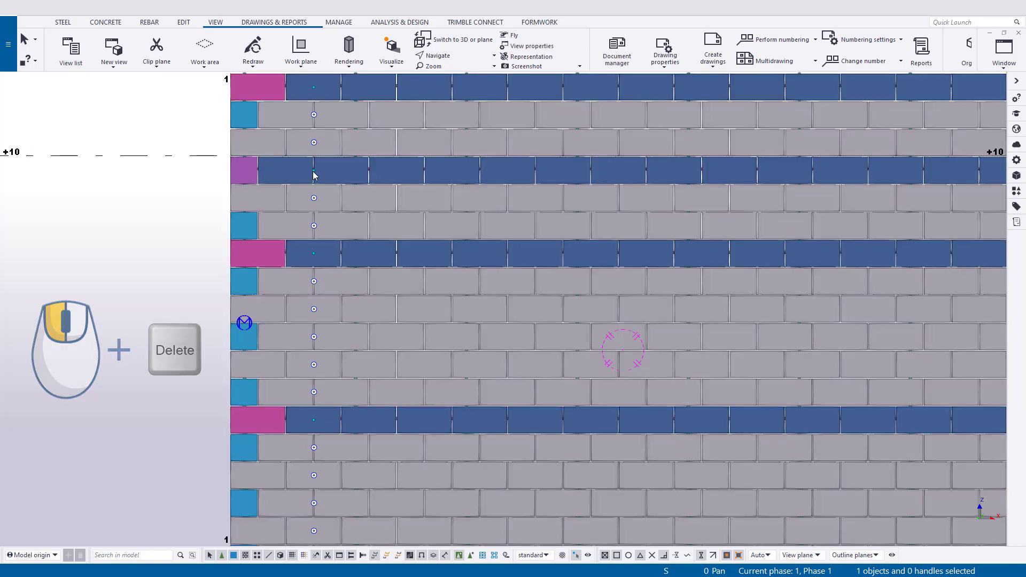
scroll(314, 253, "up", 3)
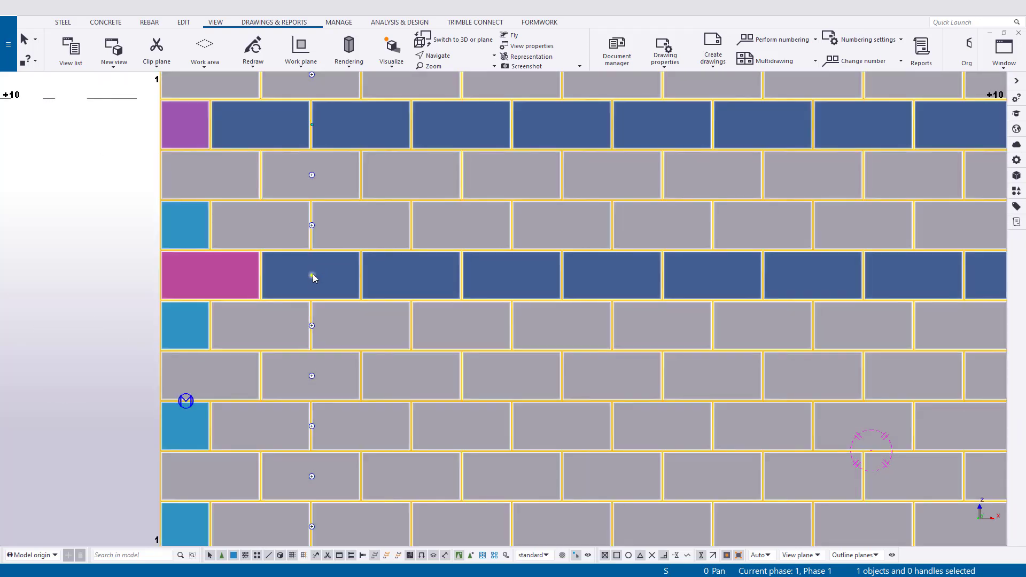
key("Delete")
scroll(313, 274, "down", 1)
scroll(313, 273, "down", 5)
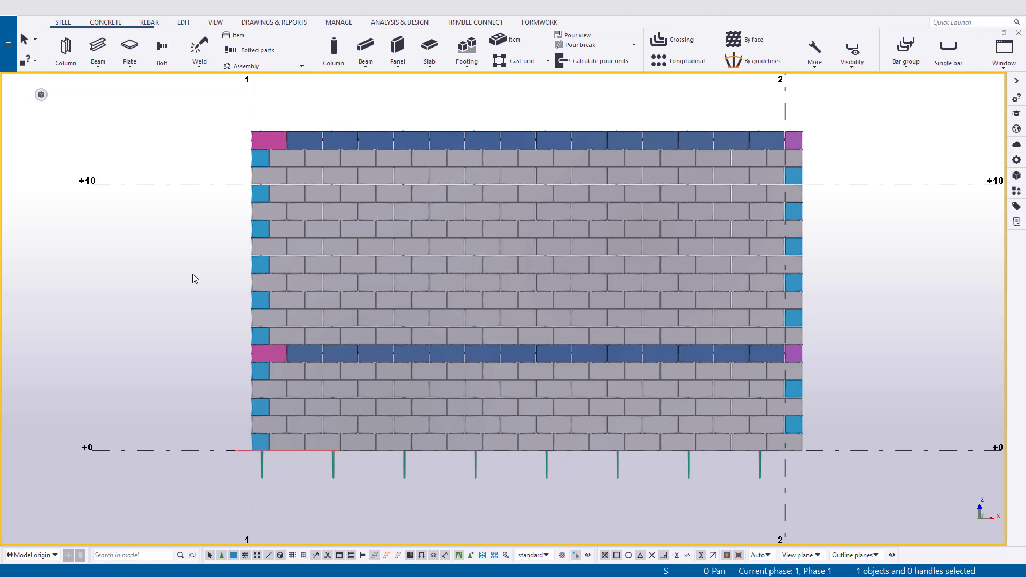
Make the parts semi-transparent and apply the Masonry_Transparent display setting
key("shift+2")
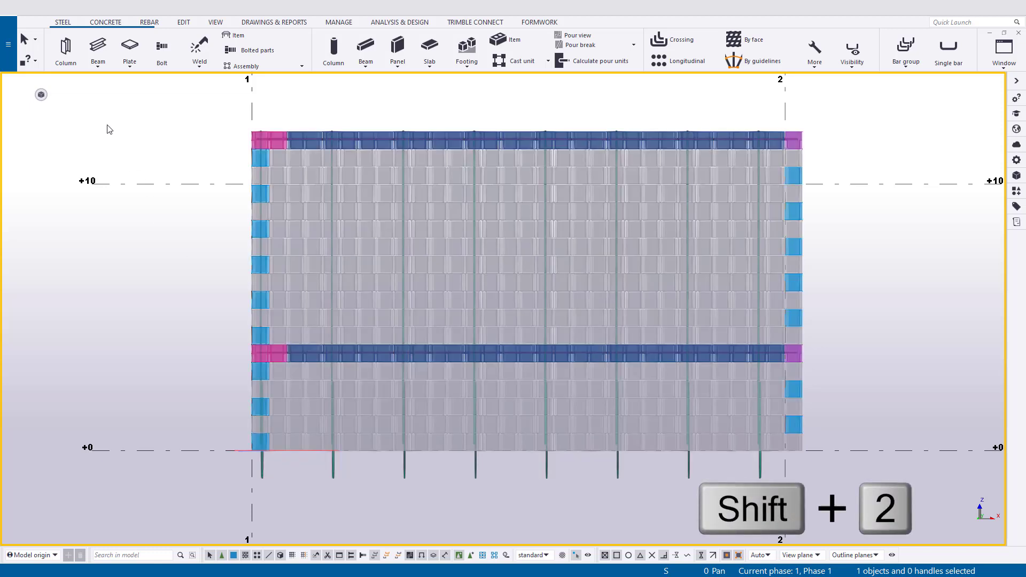
mouse_move(43, 99)
left_click(148, 111)
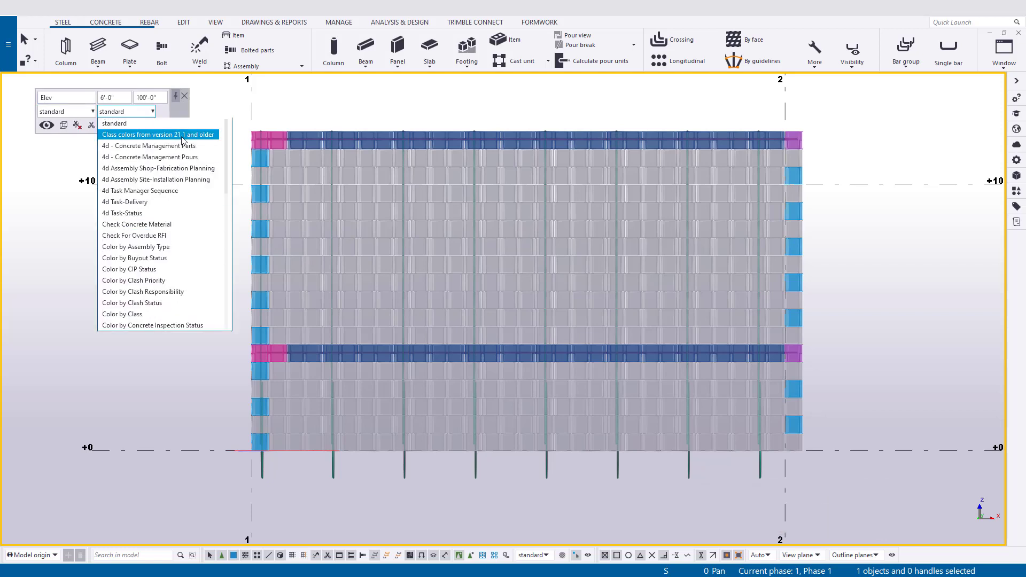
left_click_drag(227, 149, 232, 290)
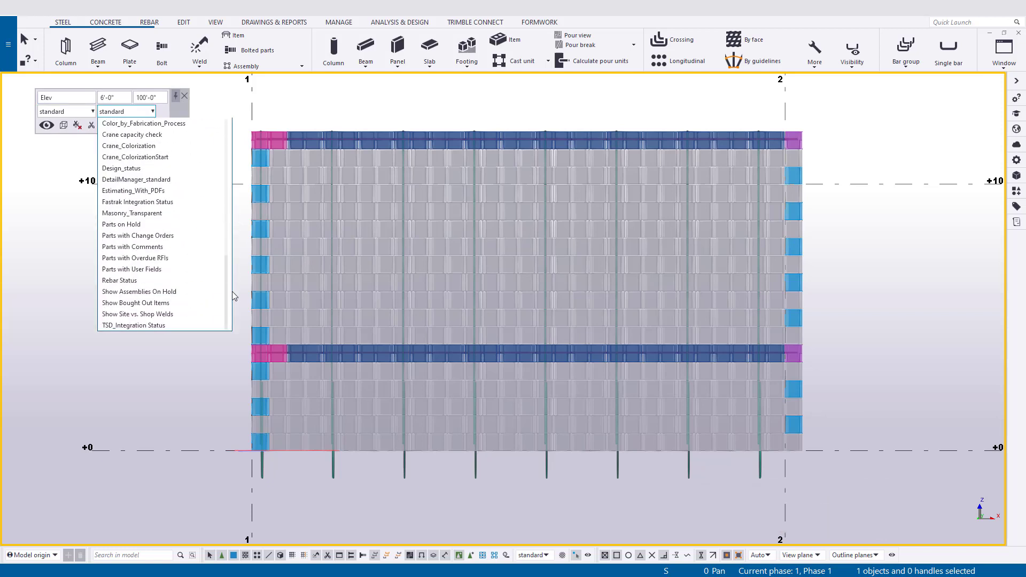
left_click(207, 214)
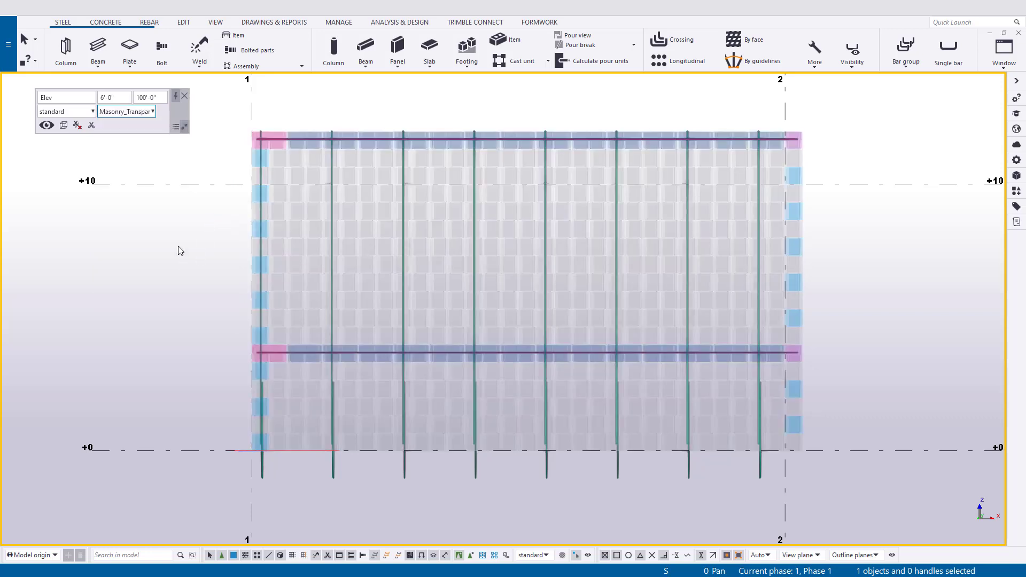
In Edit Vertical Rebar Spacing mode, change the first 2'-8" spacing to 16"
left_click(281, 135)
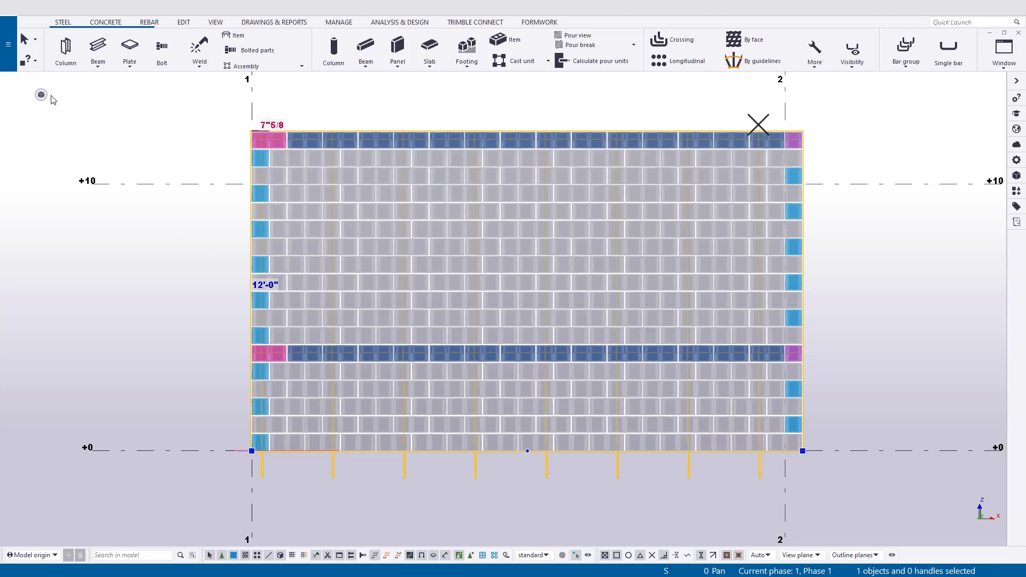
mouse_move(42, 96)
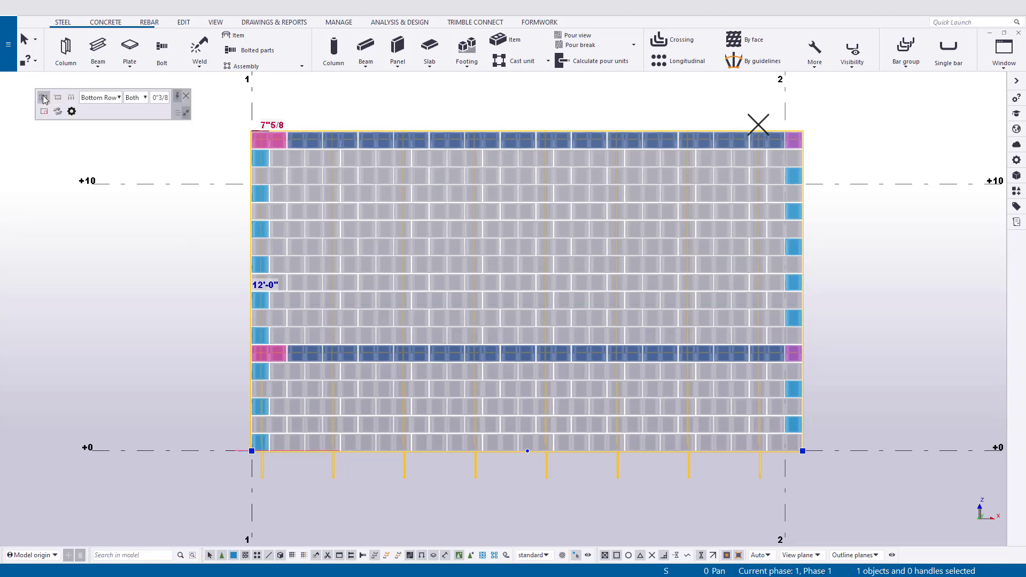
left_click(73, 99)
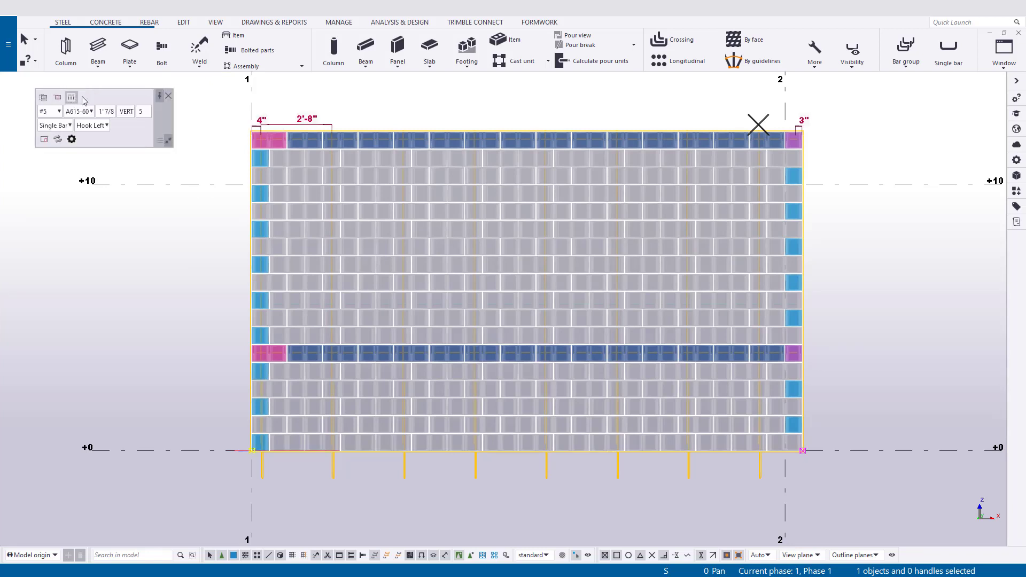
left_click(309, 124)
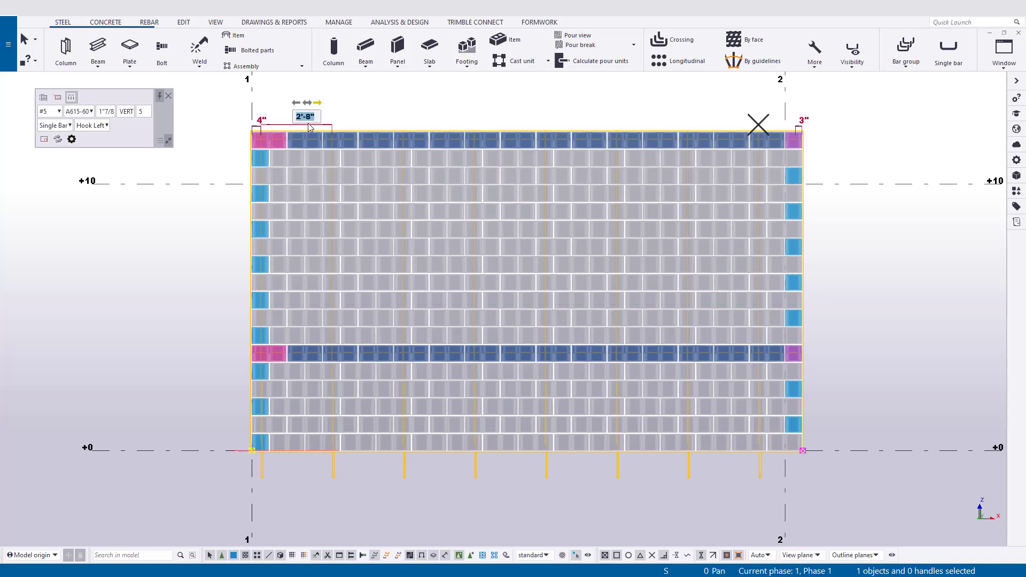
type("16")
key("Return")
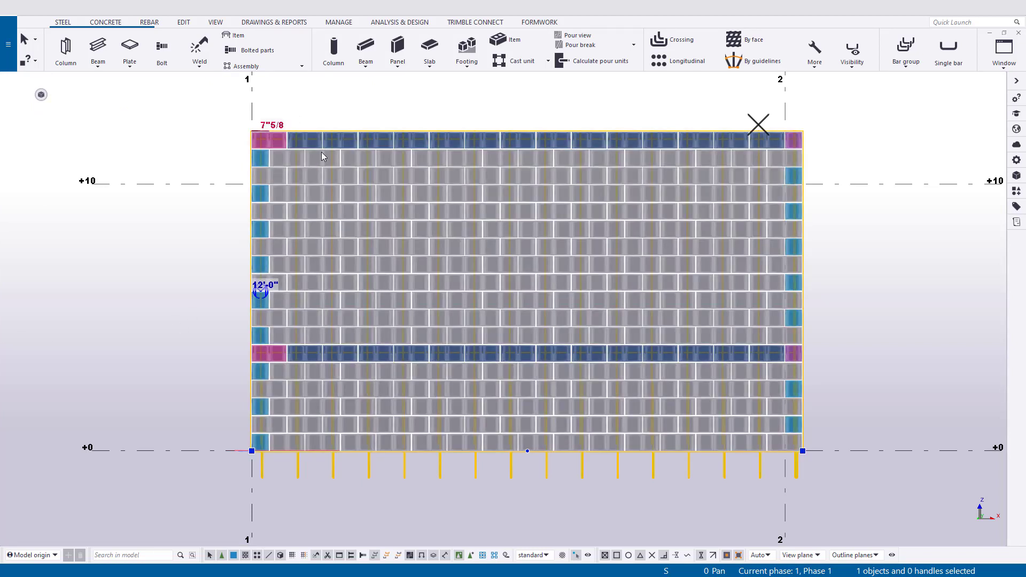
On the CMU Wall properties' Vertical rebar tab, restore 7*2'-8" spacing and apply it
mouse_move(45, 109)
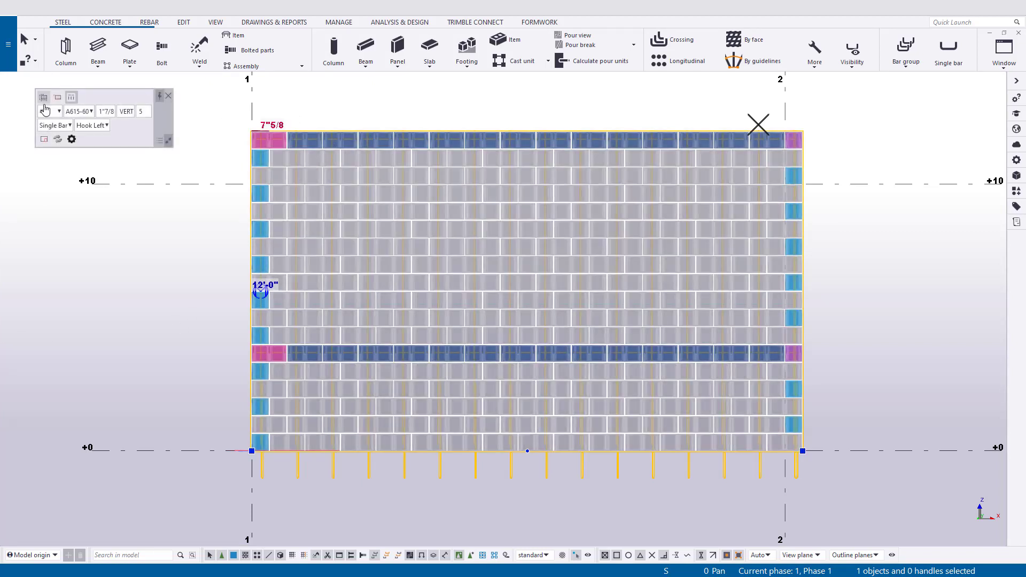
left_click(71, 140)
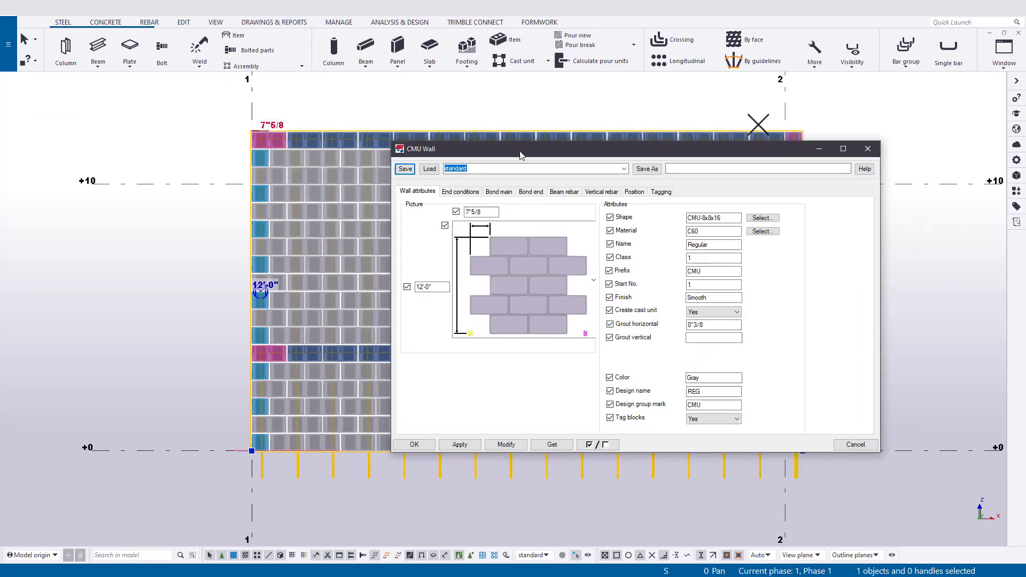
left_click(609, 191)
left_click(513, 279)
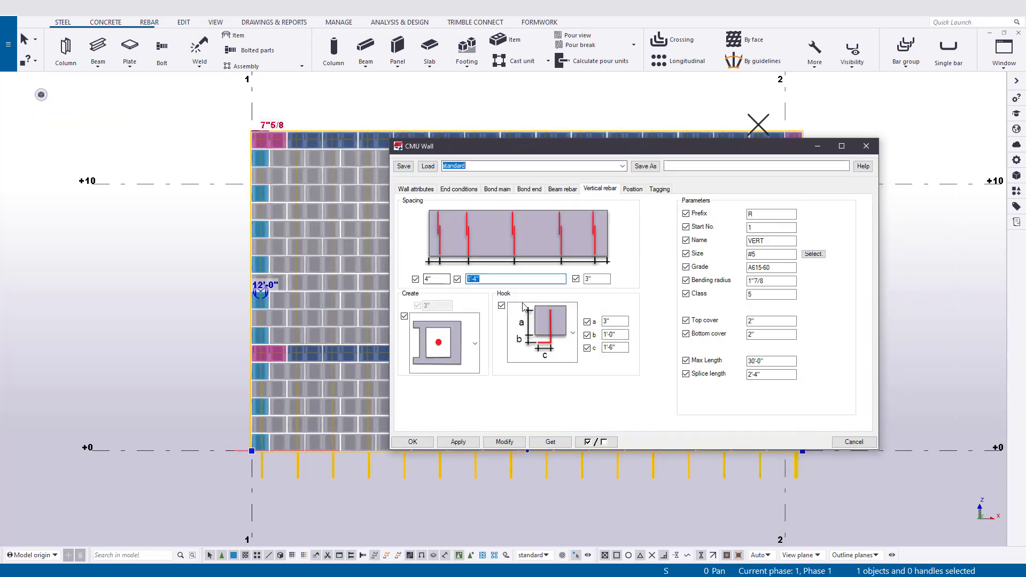
left_click(512, 446)
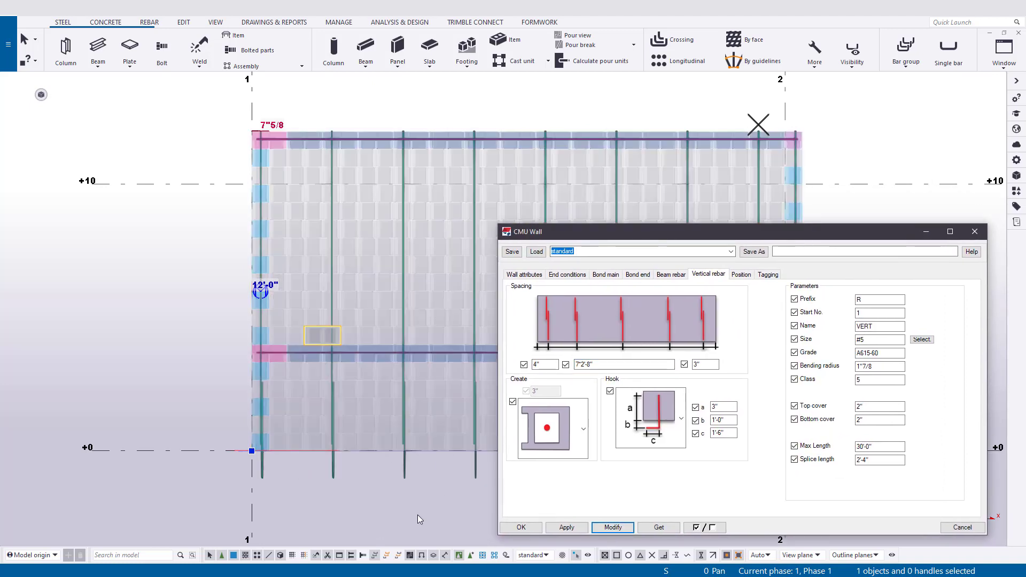
Set the wall's second vertical rebar spacing to 16" in Vertical Rebar mode
left_click(971, 235)
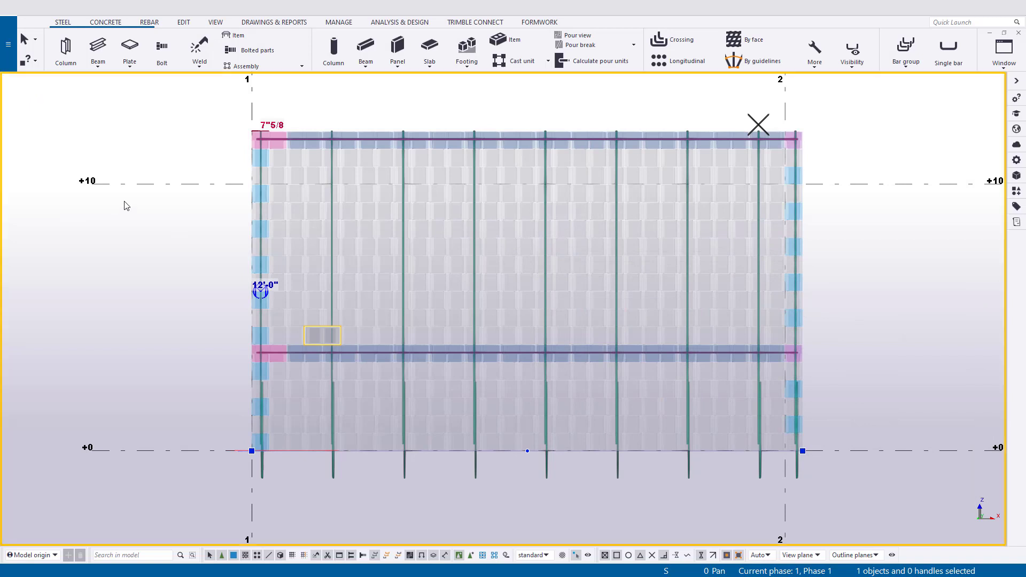
left_click(256, 143)
left_click(72, 101)
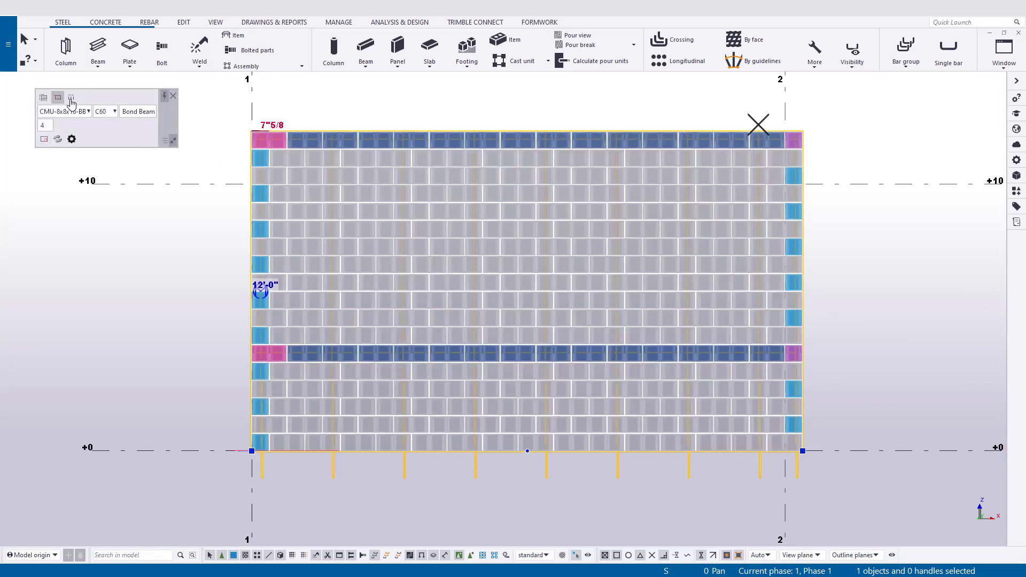
left_click(72, 99)
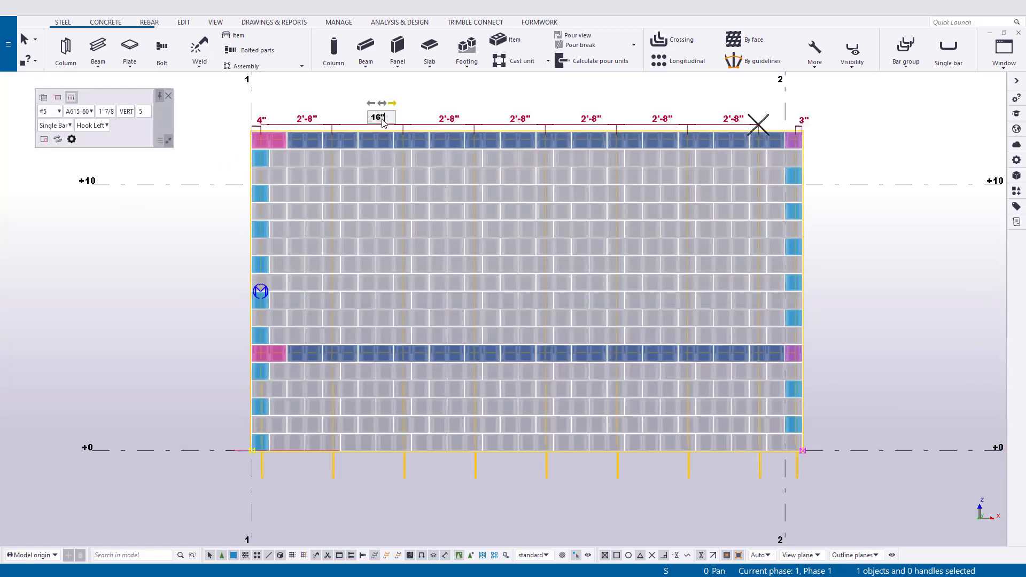
left_click(383, 118)
type("16")
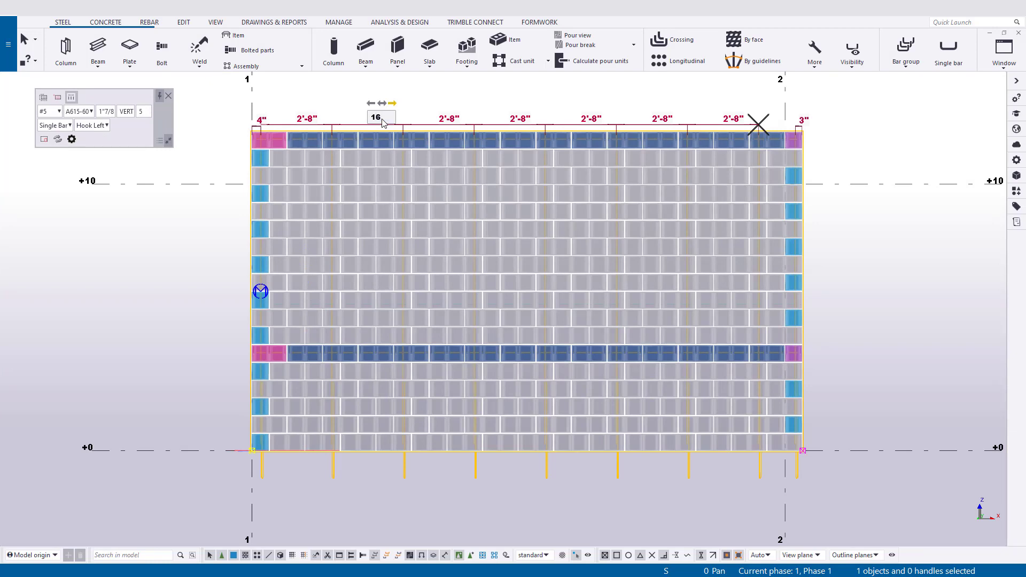
key("Return")
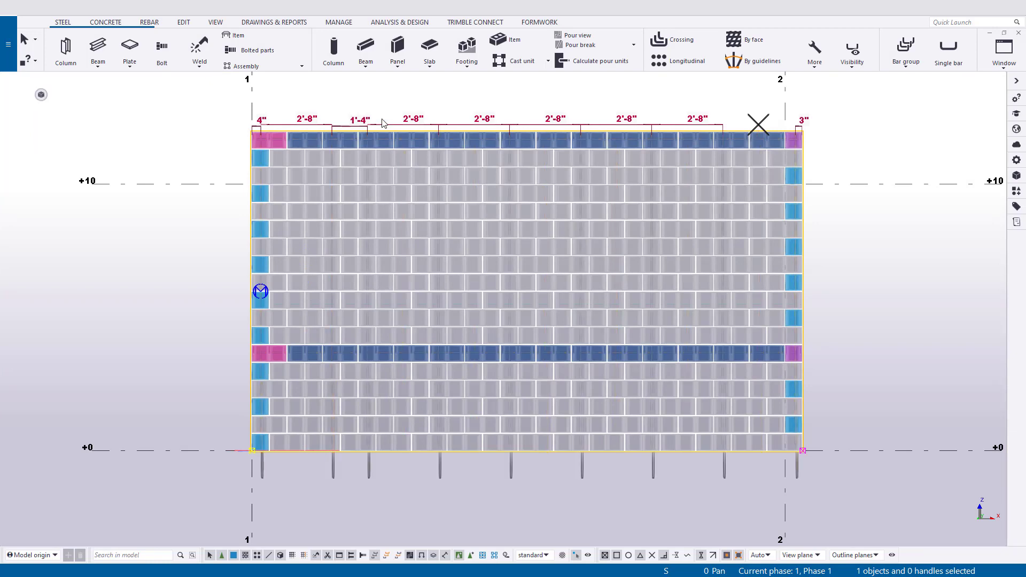
In a 3D view, shorten the last rebar spacing from 2'-8" to 2'-4"
scroll(748, 113, "up", 3)
scroll(594, 181, "up", 2)
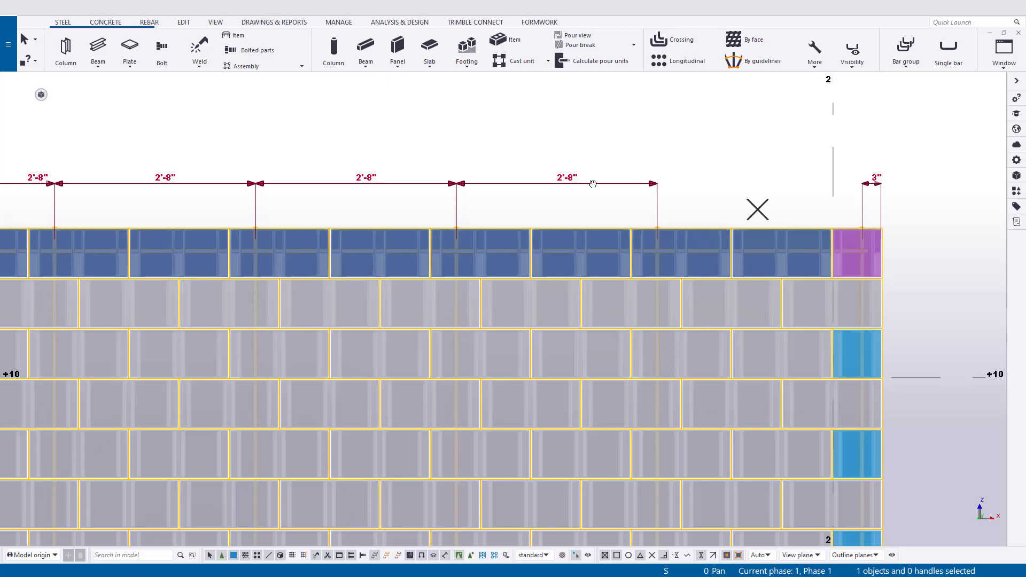
middle_click_drag(575, 186, 641, 206, "ctrl")
scroll(641, 205, "up", 3)
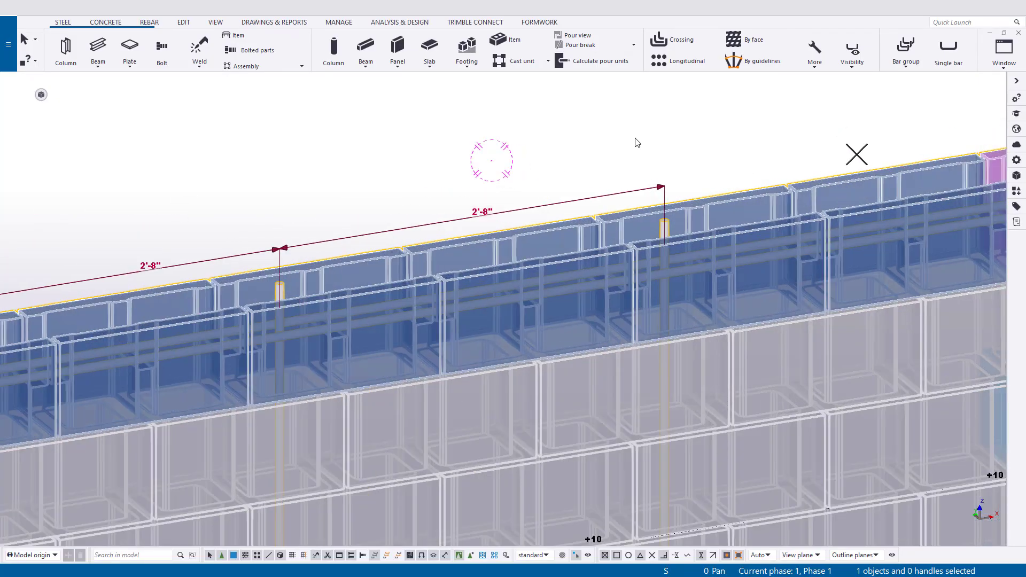
left_click_drag(663, 188, 472, 218)
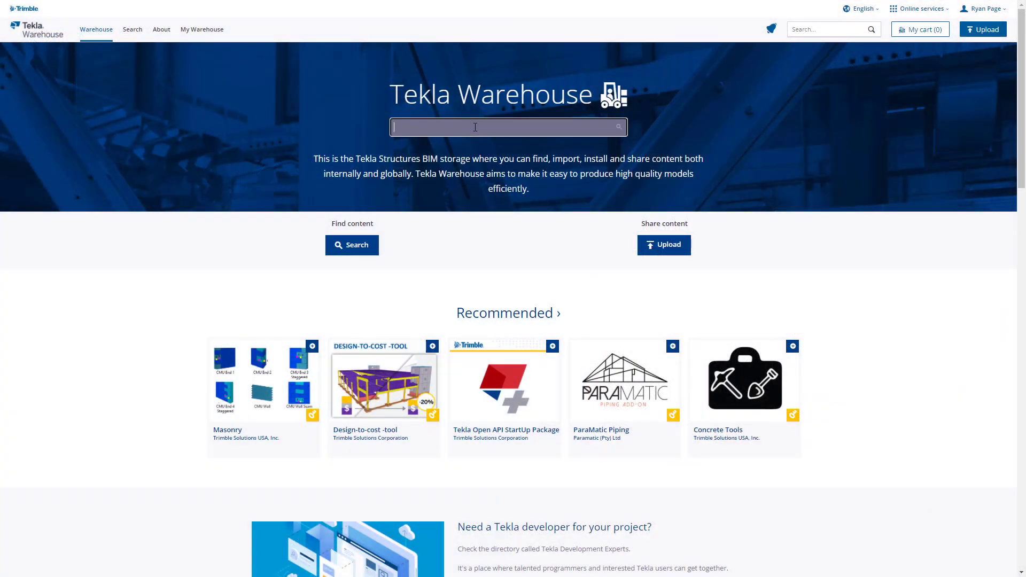
Search Tekla Warehouse for 'CMU' and view the CMU Tools Versions list with 3.3 and 3.2
type("CMU")
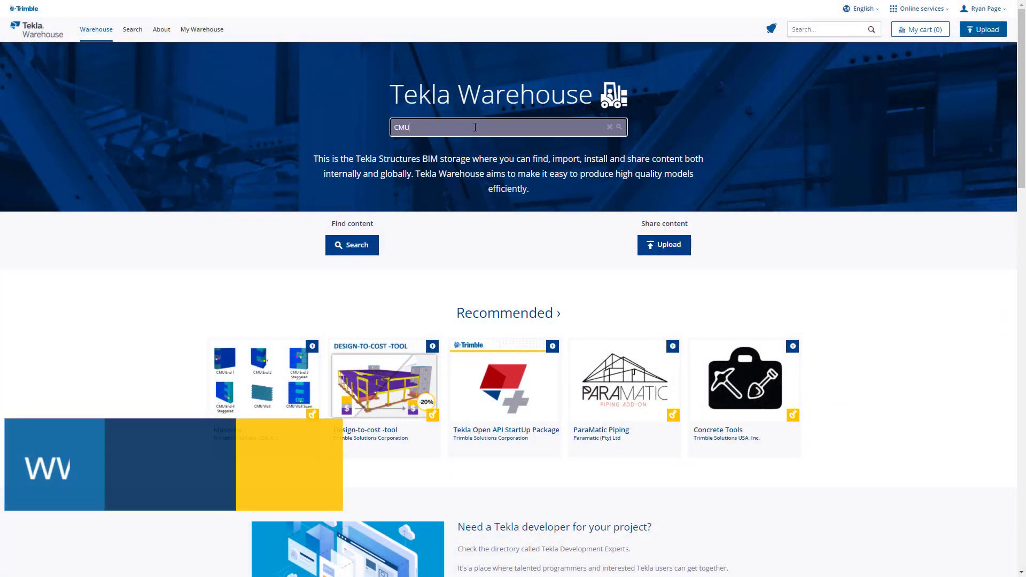
key("Return")
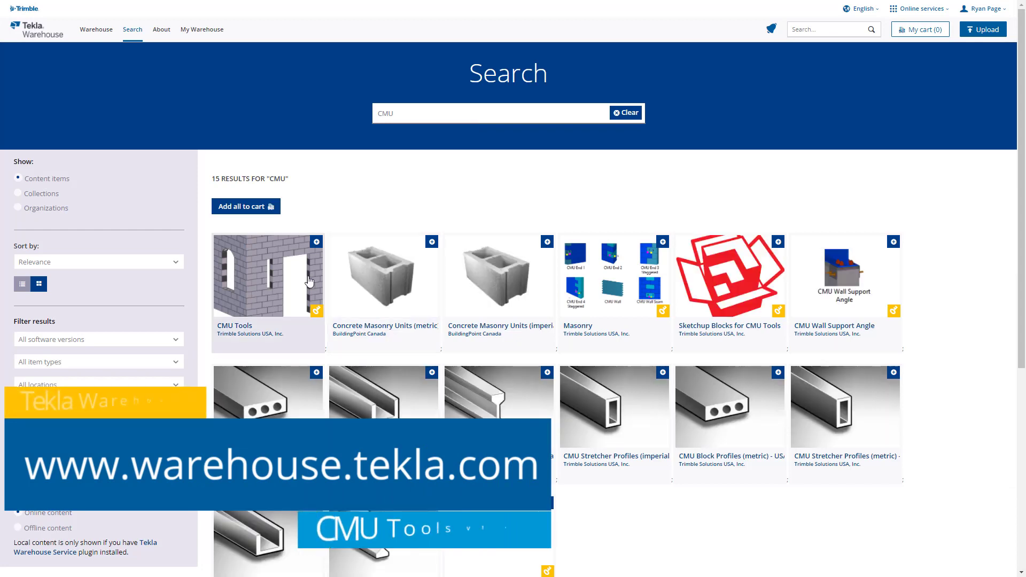
left_click(279, 281)
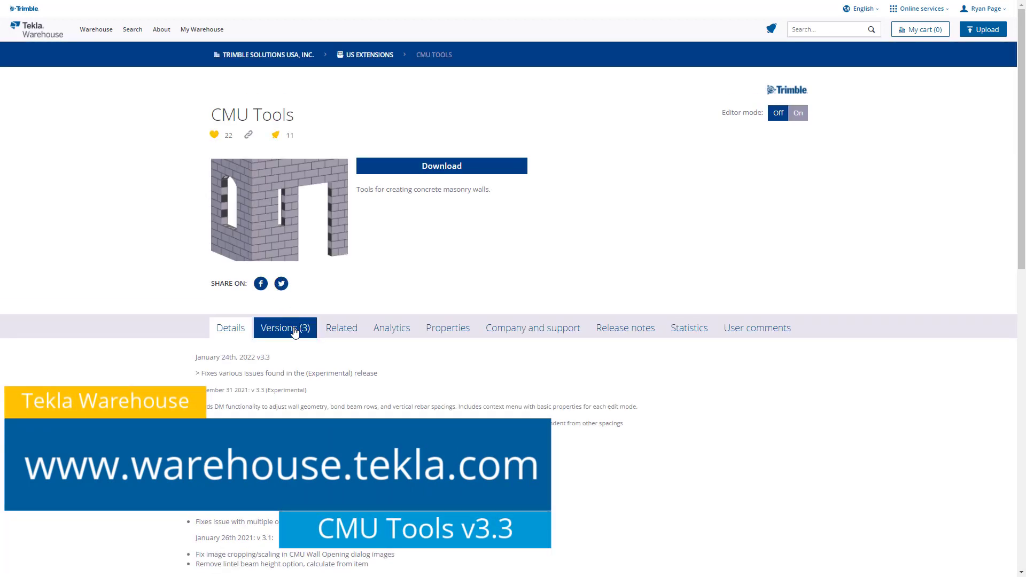
left_click(295, 332)
scroll(378, 373, "down", 3)
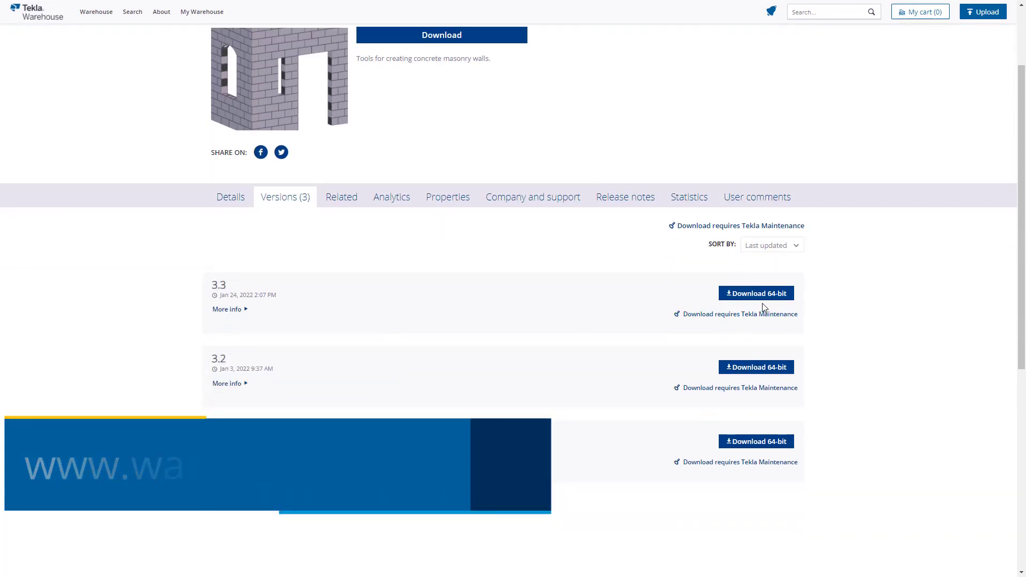